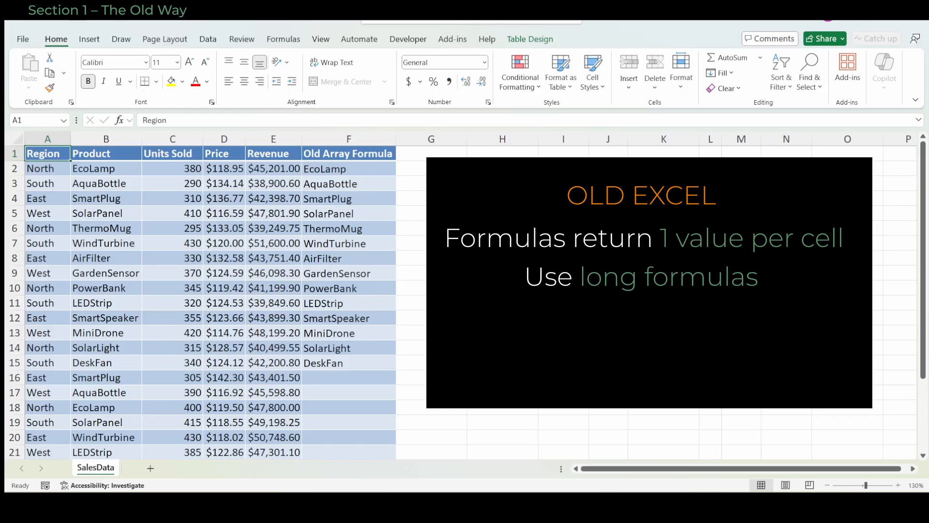
# Examine the array formulas in the Old Array Formula column, checking F2 and the blank-looking cells F16 to F19
pyautogui.click(349, 169)
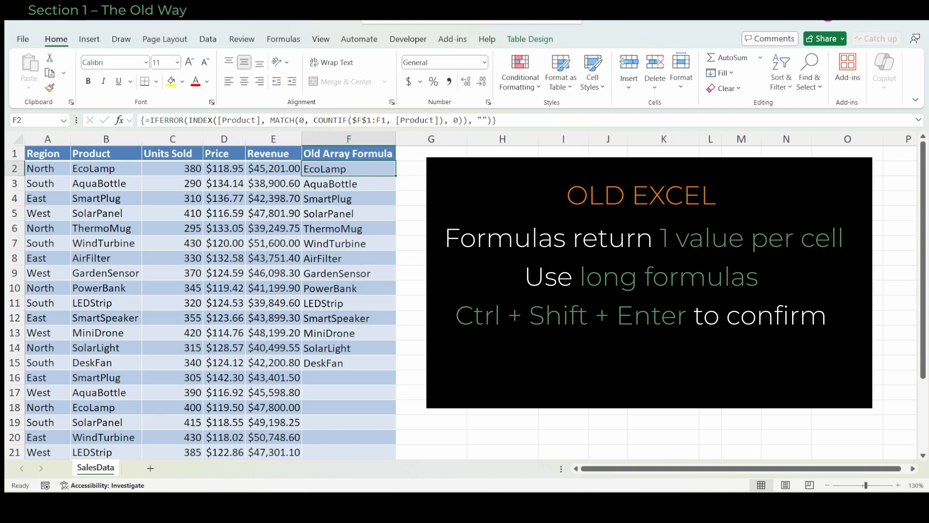
pyautogui.click(349, 378)
pyautogui.press('Down')
pyautogui.press('Down')
pyautogui.press('Down')
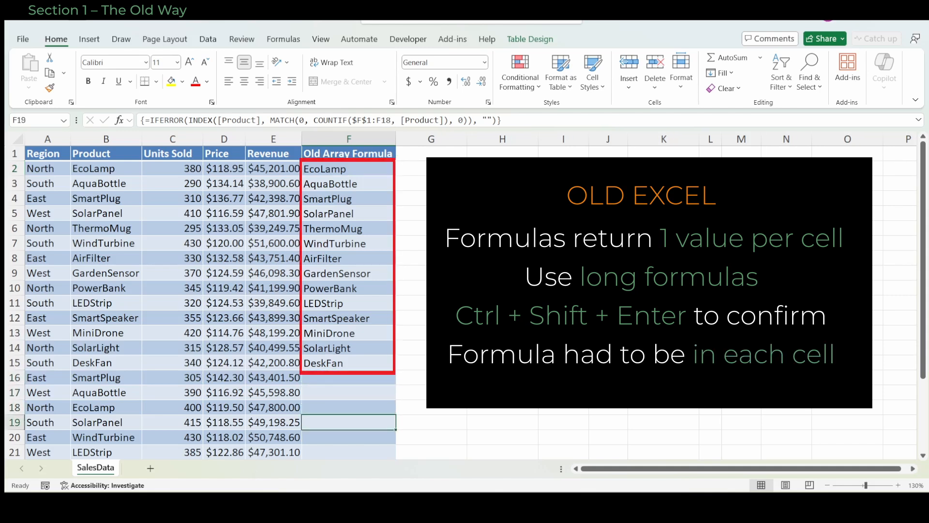
pyautogui.click(349, 168)
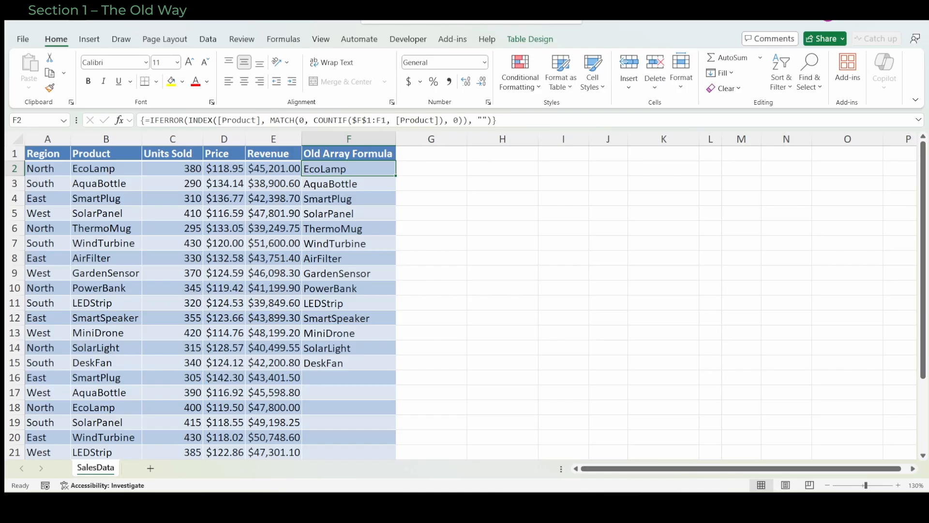
# Enter =UNIQUE(SalesData[Product]) in cell H2 to list the distinct products
pyautogui.click(503, 168)
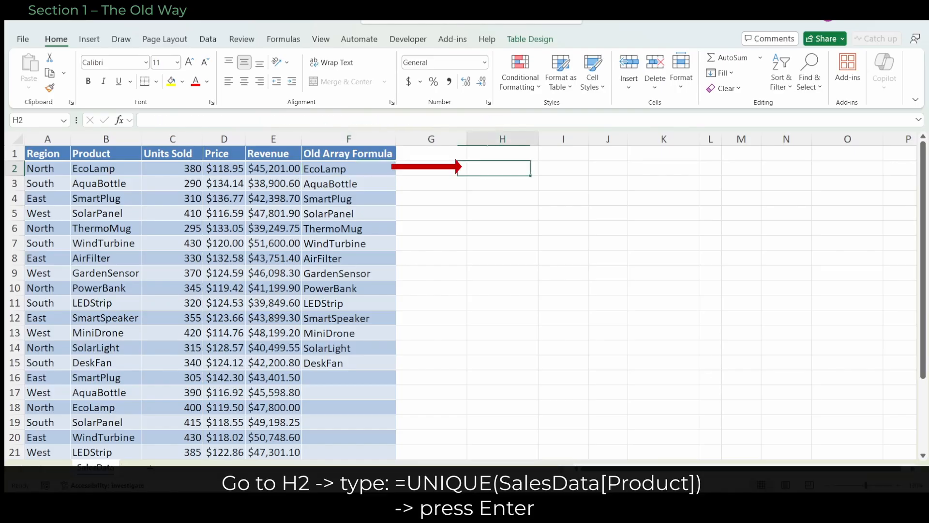
pyautogui.write('=')
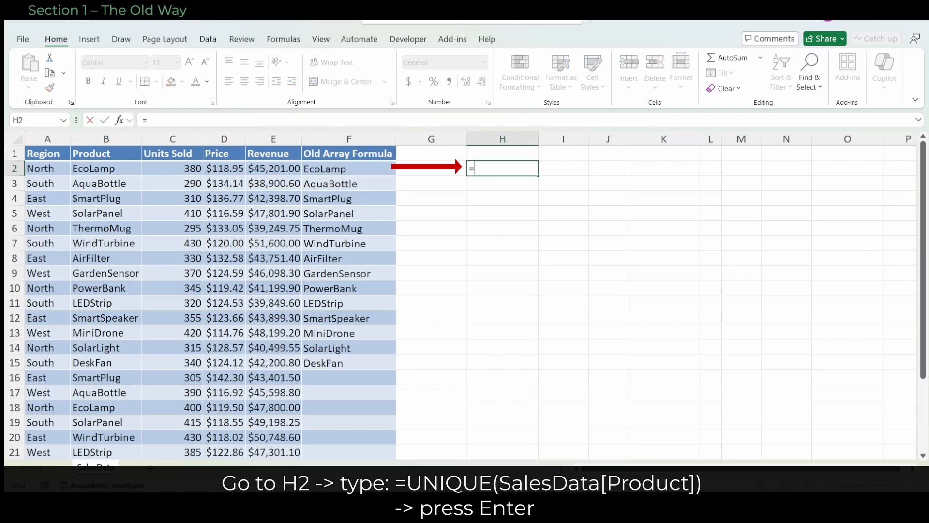
pyautogui.write('UNIQUE(')
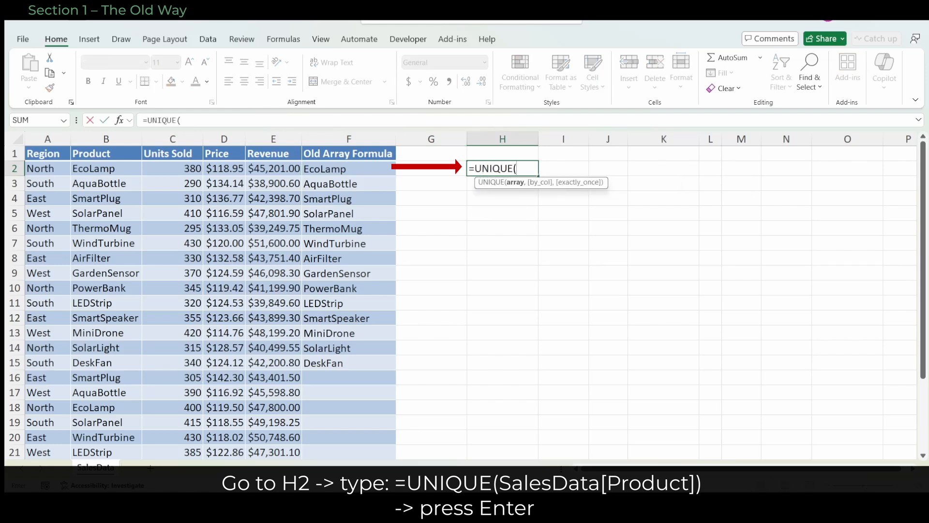
pyautogui.click(106, 147)
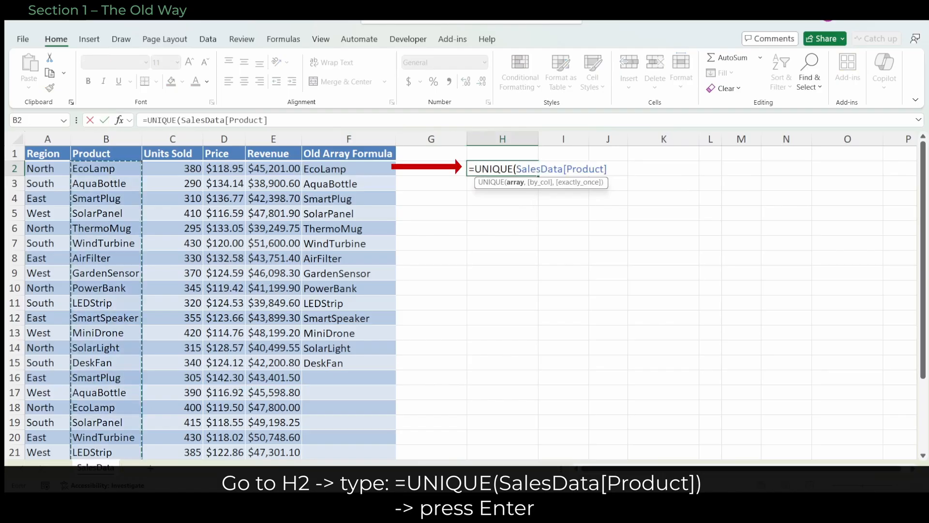
pyautogui.write(')')
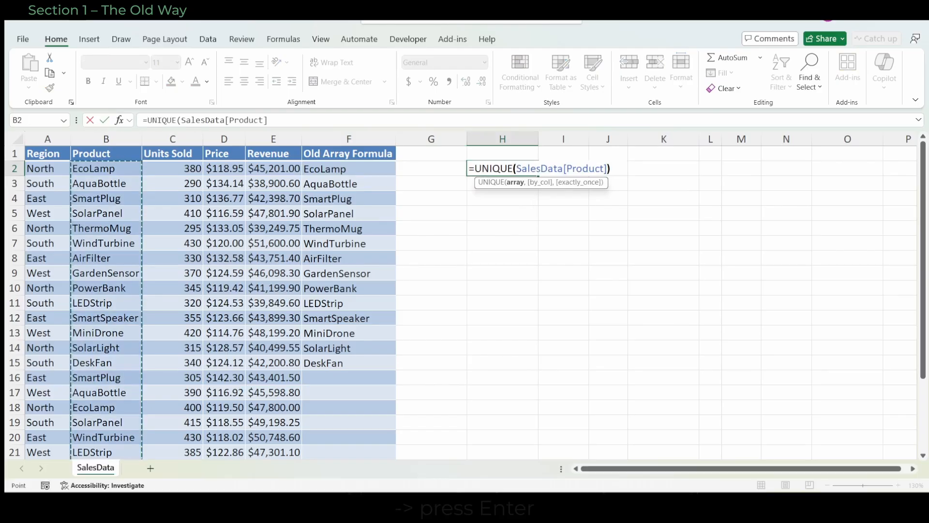
pyautogui.press('Return')
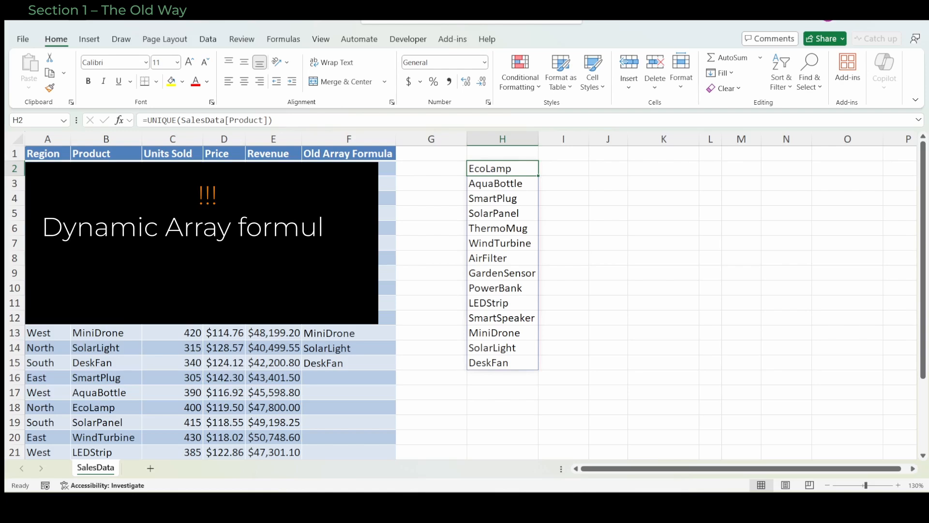
# Try entering =UNIQUE([Product]) in cell G2, directly beside the sales table
pyautogui.click(431, 168)
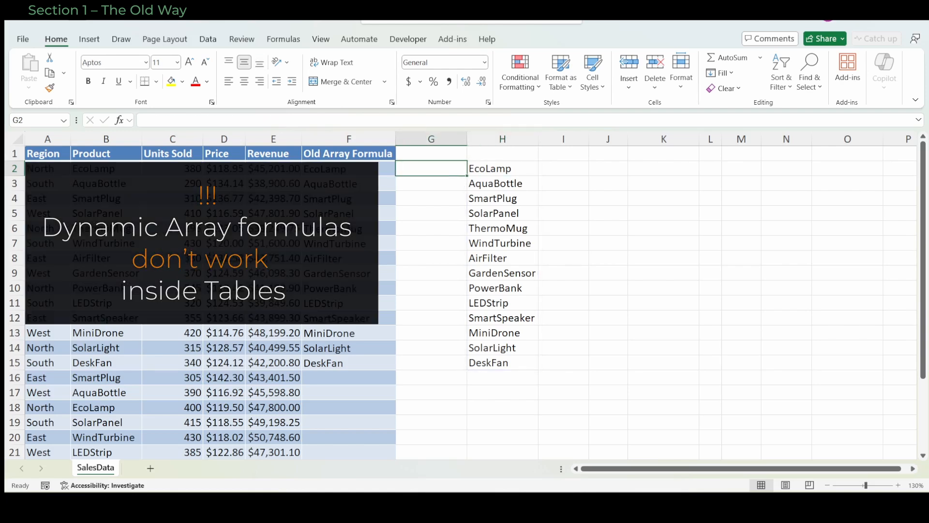
pyautogui.write('=UNIQ')
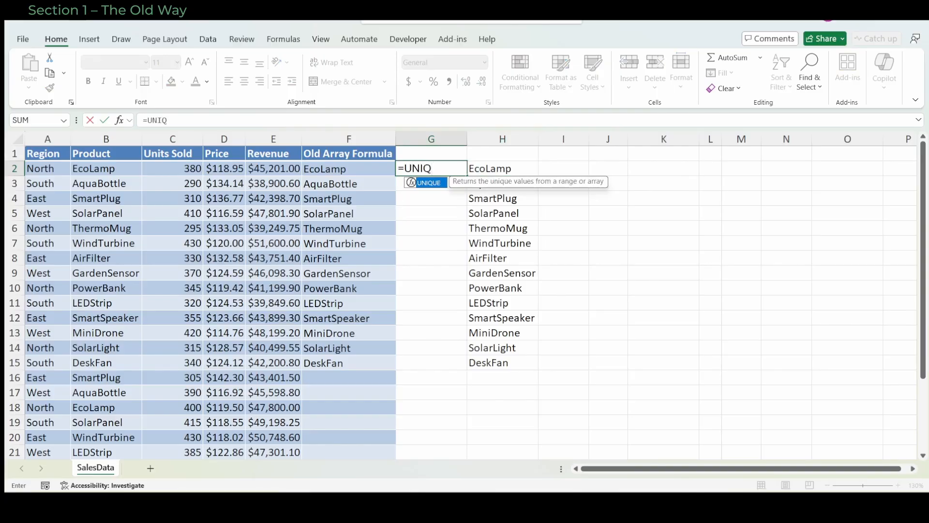
pyautogui.press('Tab')
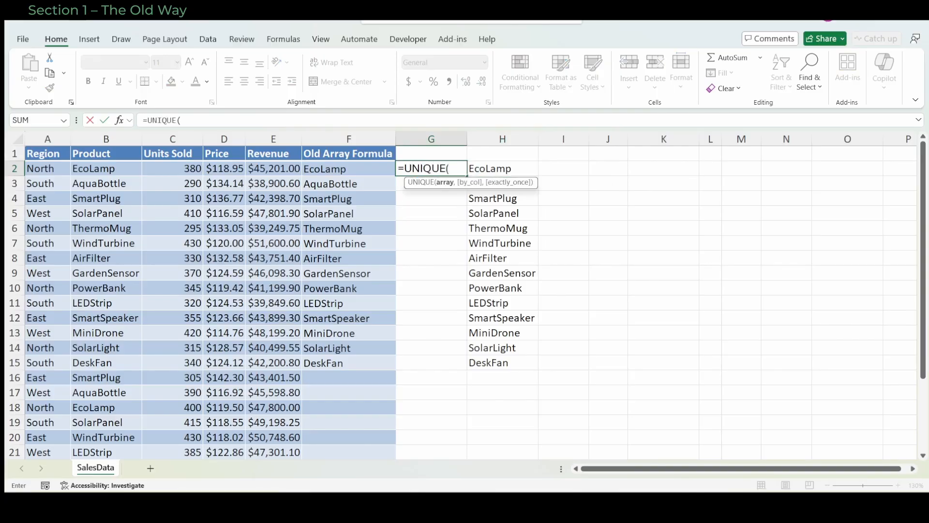
pyautogui.click(106, 148)
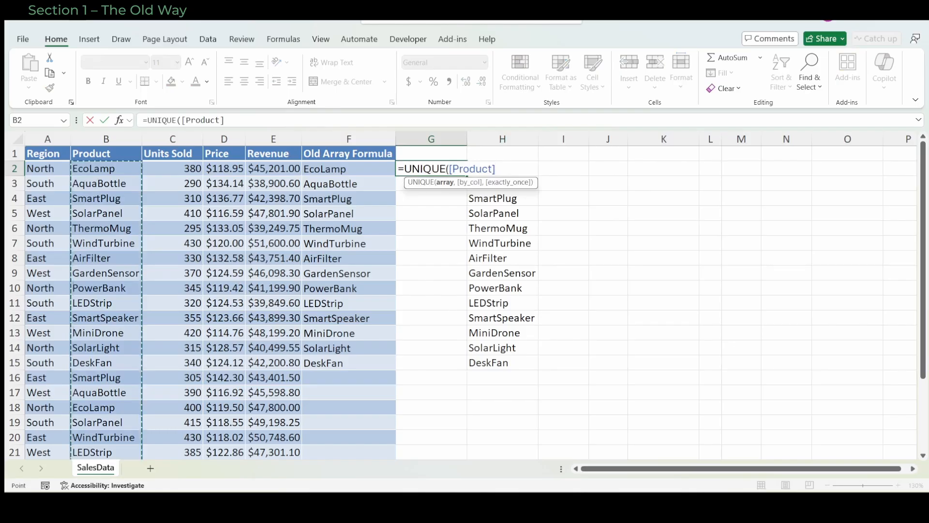
pyautogui.write(')')
pyautogui.press('Return')
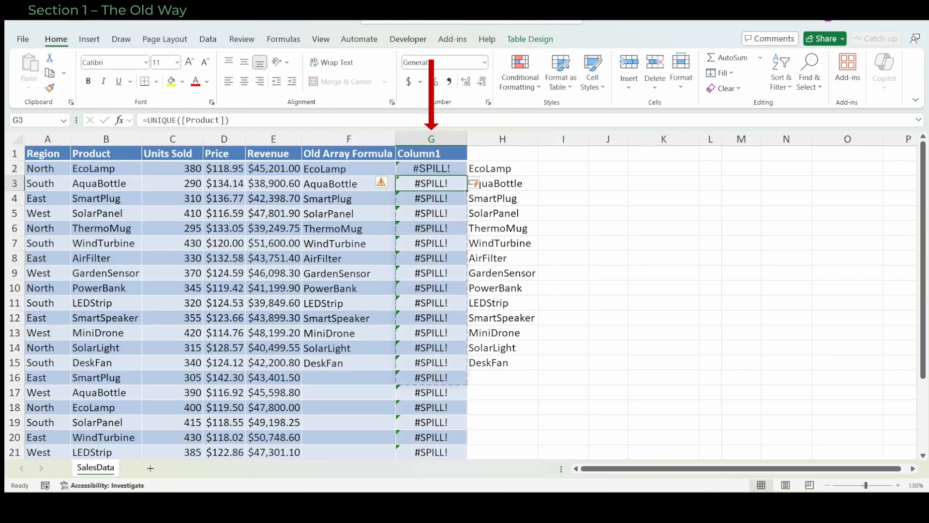
pyautogui.click(432, 169)
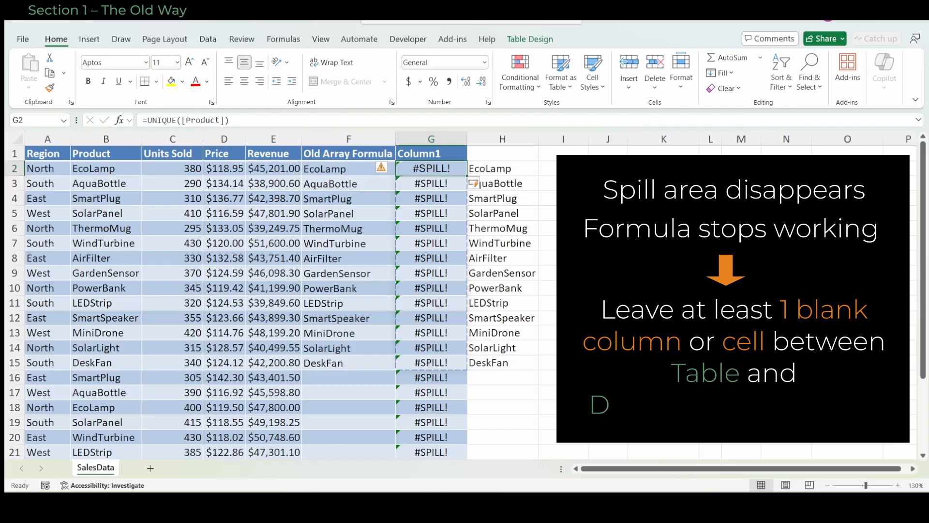
# Undo the UNIQUE formula in G2 together with the table's expansion into column G
pyautogui.hotkey('ctrl', 'z')
pyautogui.hotkey('ctrl', 'z')
pyautogui.hotkey('ctrl', 'z')
# Examine the by_col and exactly_once argument options of the UNIQUE formula in H2, then restore the original formula
pyautogui.click(503, 168)
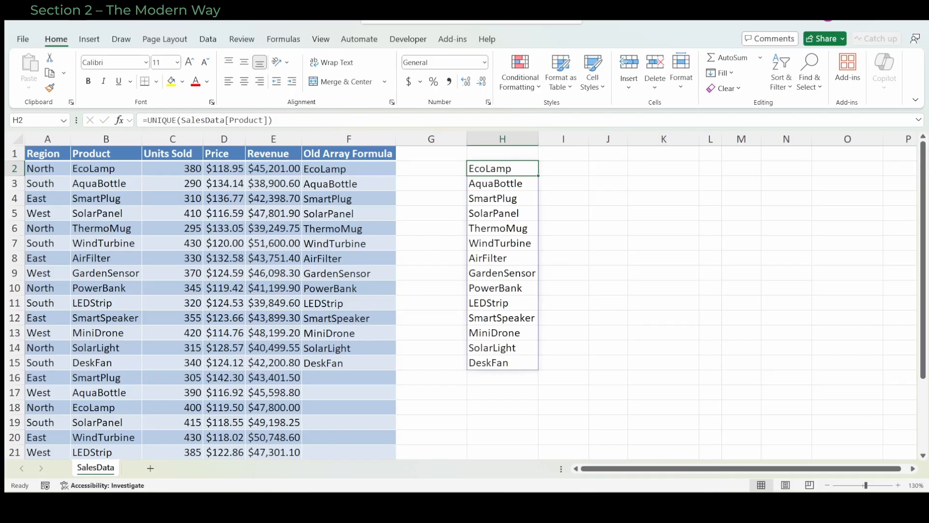
pyautogui.press('F2')
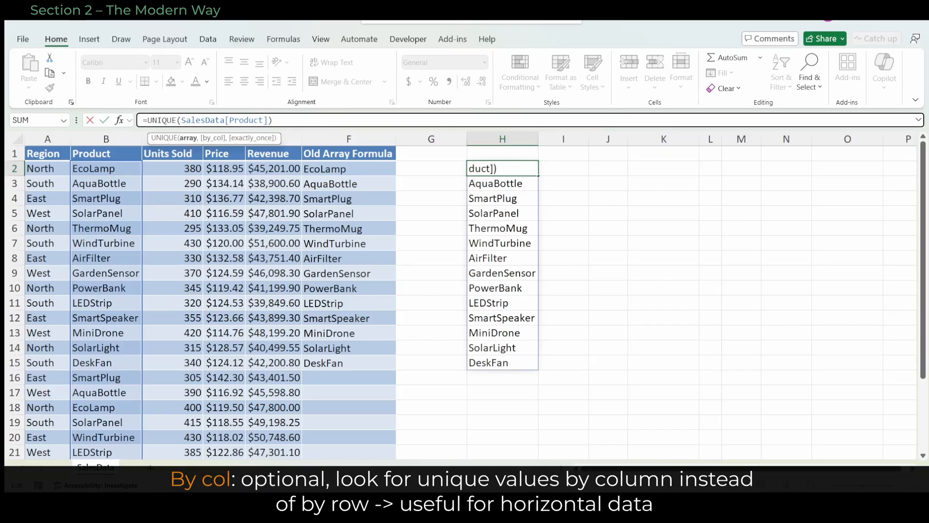
pyautogui.write(',')
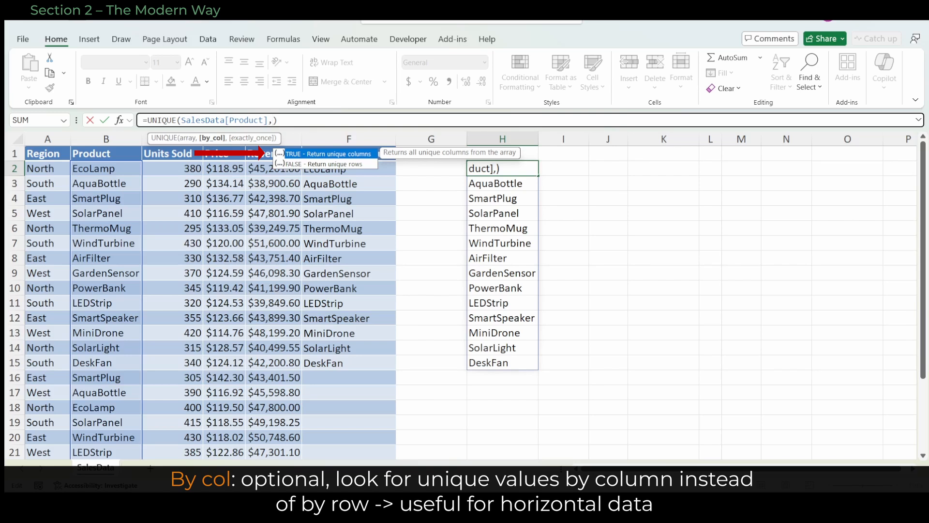
pyautogui.press('Down')
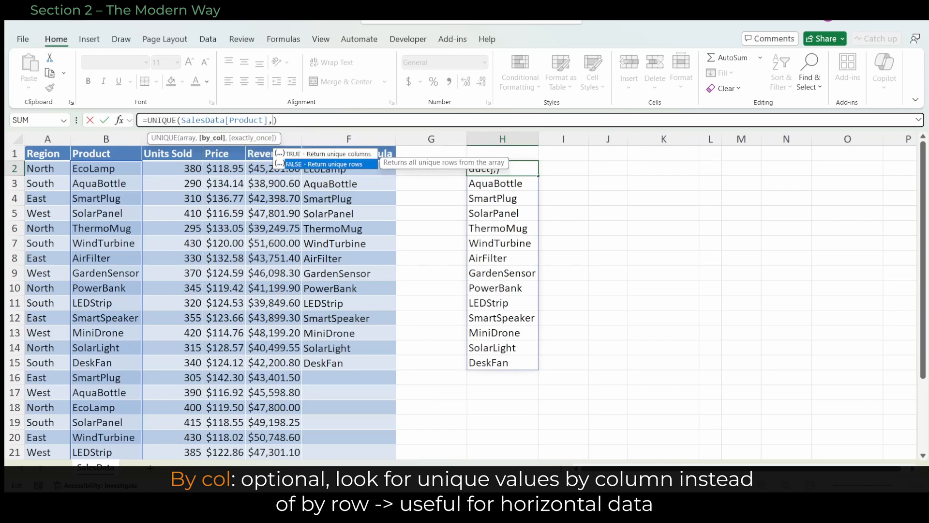
pyautogui.write(',')
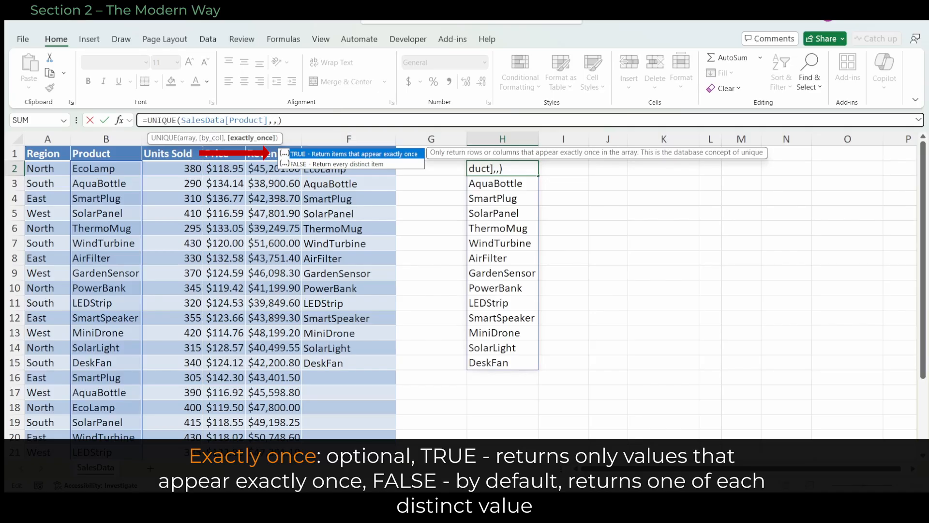
pyautogui.press('Down')
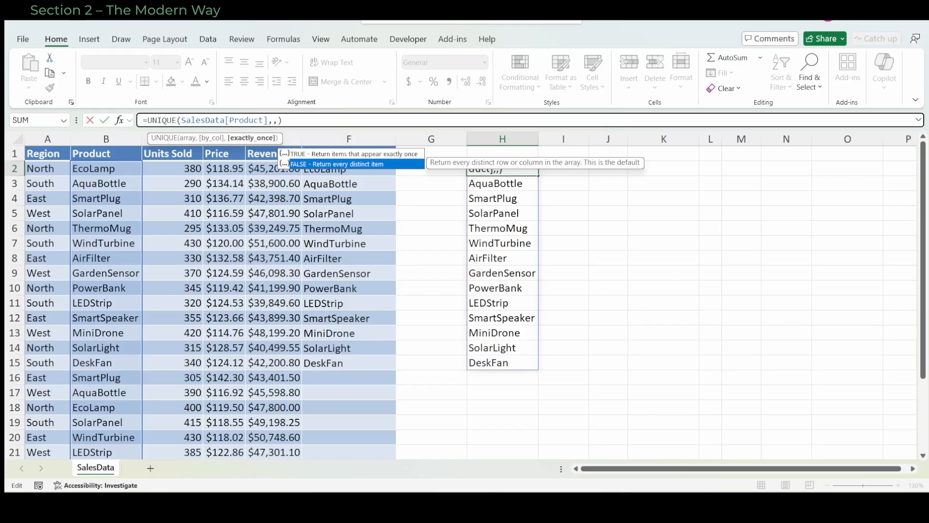
pyautogui.press('BackSpace')
pyautogui.press('BackSpace')
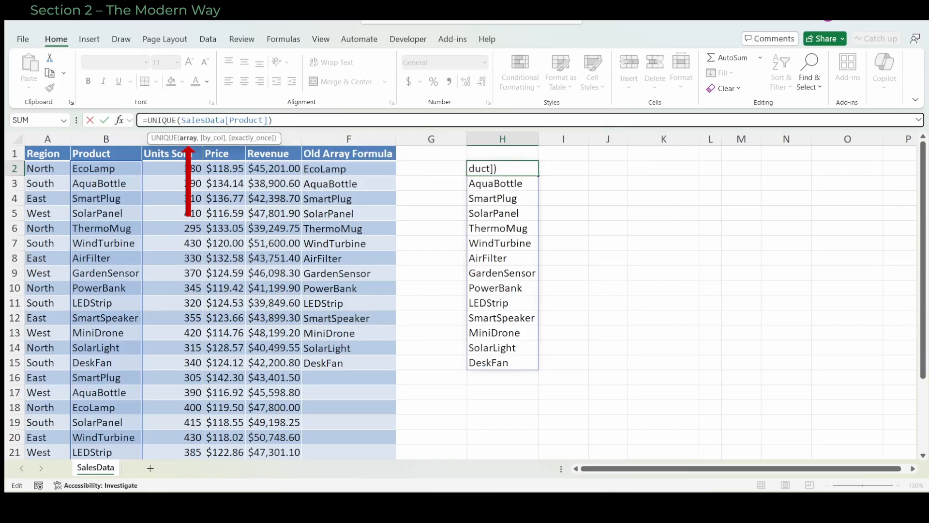
pyautogui.hotkey('ctrl', 'Return')
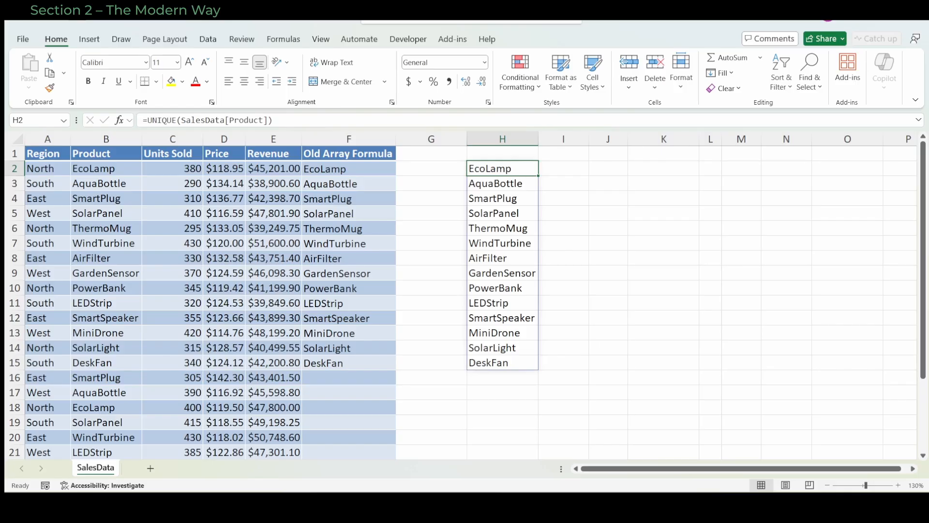
# Wrap the H2 formula in SORT so it reads =SORT(UNIQUE(SalesData[Product]))
pyautogui.click(181, 120)
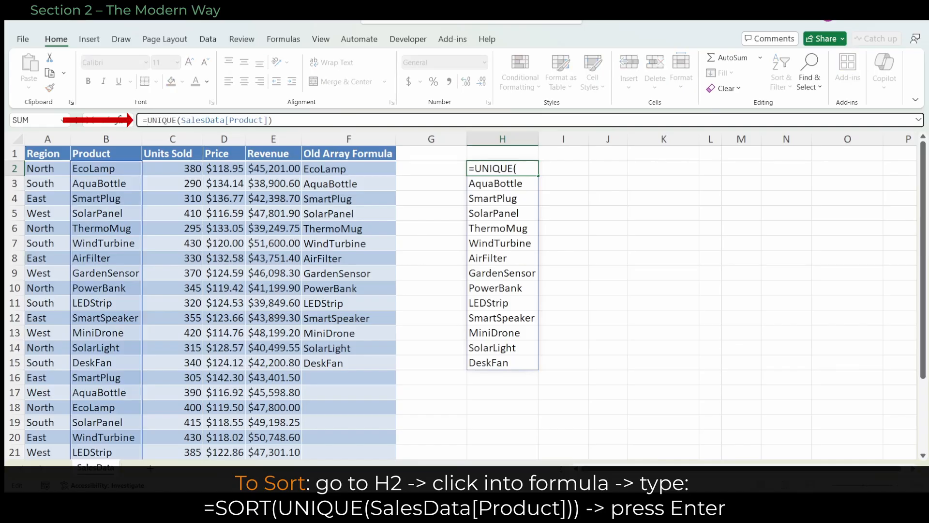
pyautogui.write('SORT(')
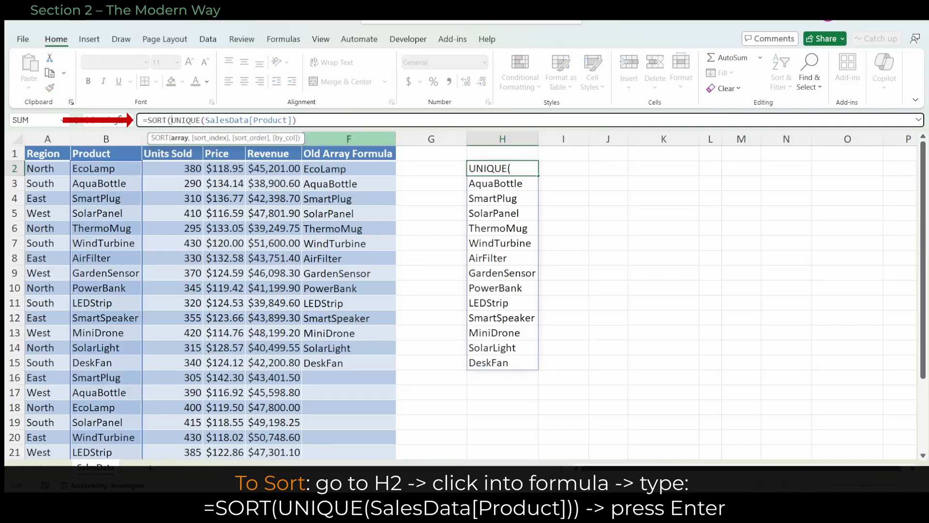
pyautogui.click(305, 120)
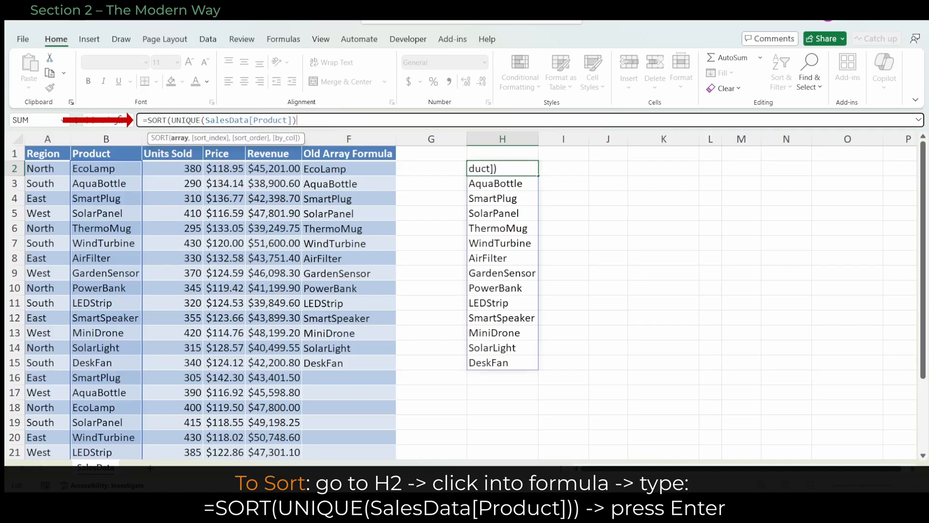
pyautogui.write(')')
pyautogui.press('Return')
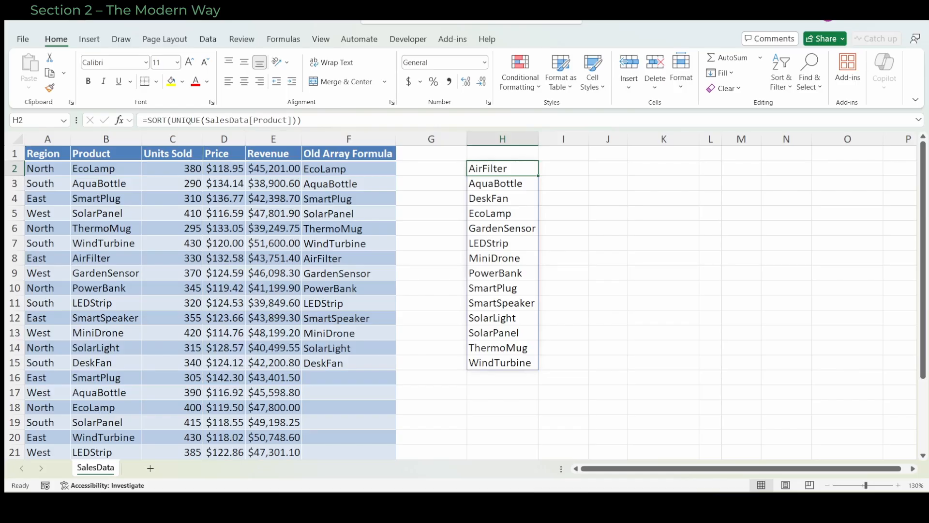
# Examine the sort_index, sort_order and by_col arguments of the SORT formula in H2, then restore the original formula
pyautogui.press('F2')
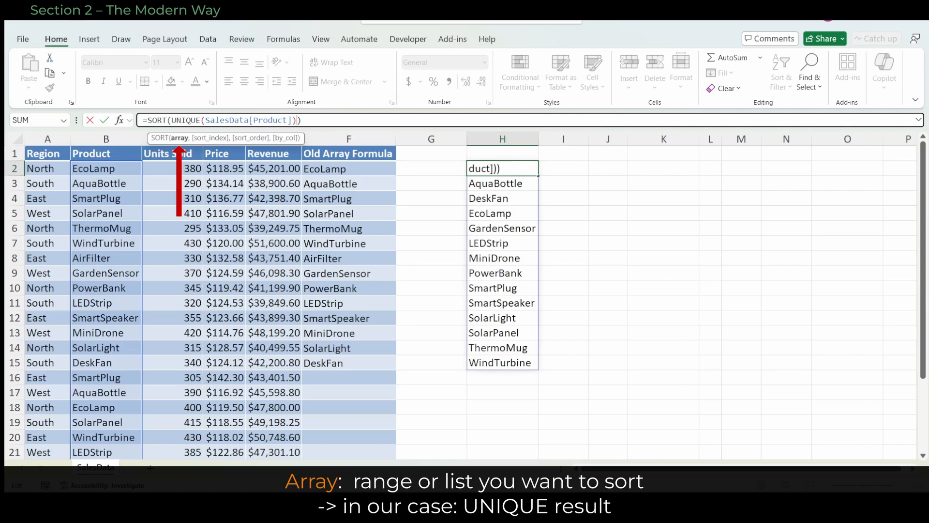
pyautogui.write(',')
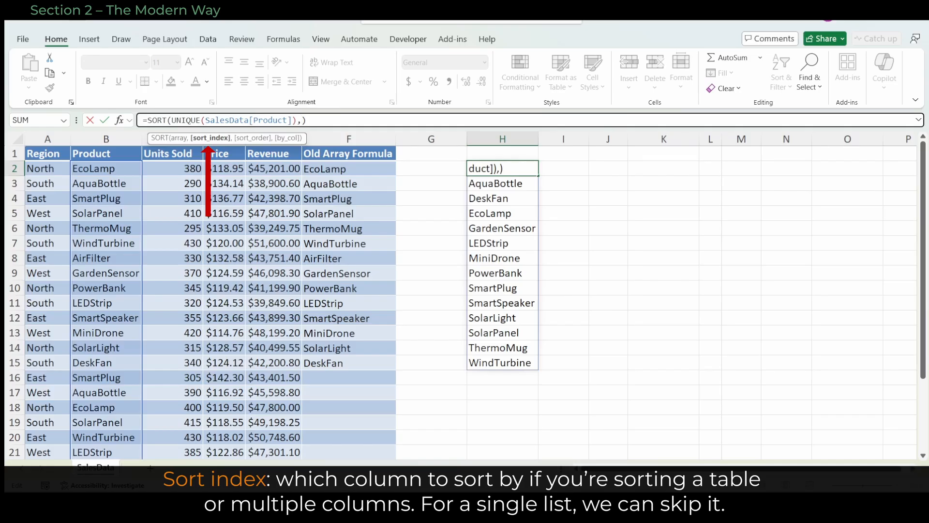
pyautogui.write(',')
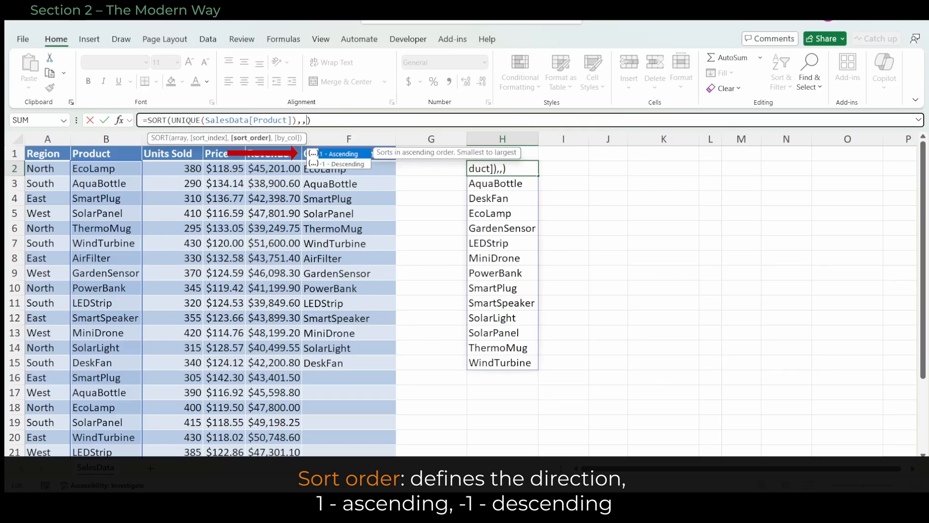
pyautogui.press('Down')
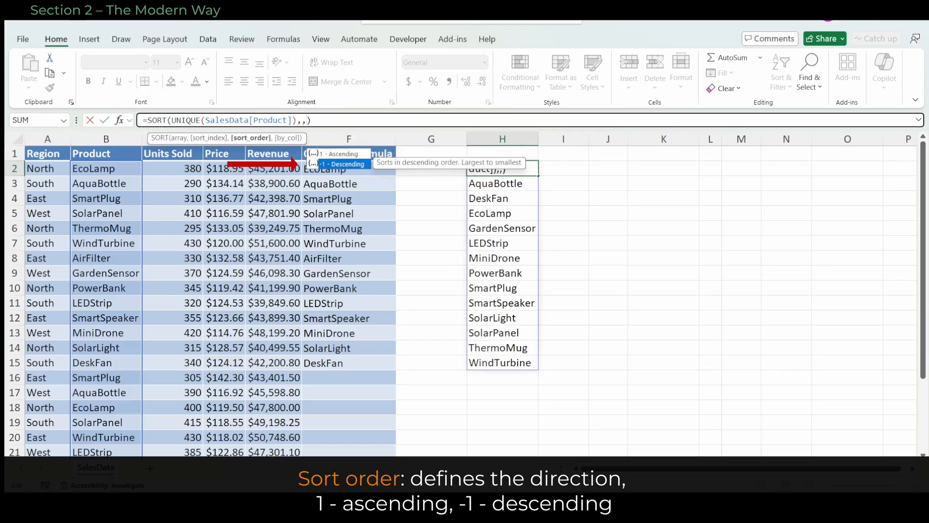
pyautogui.write(',')
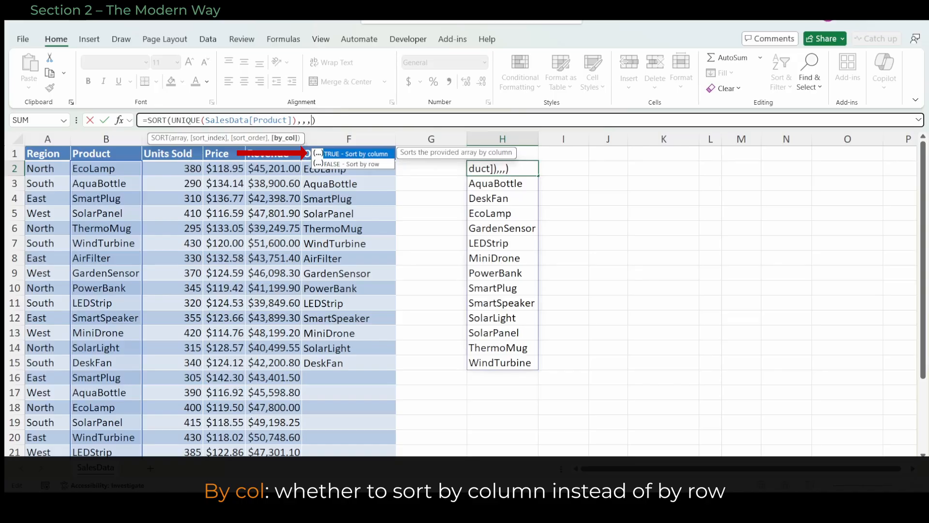
pyautogui.press('Down')
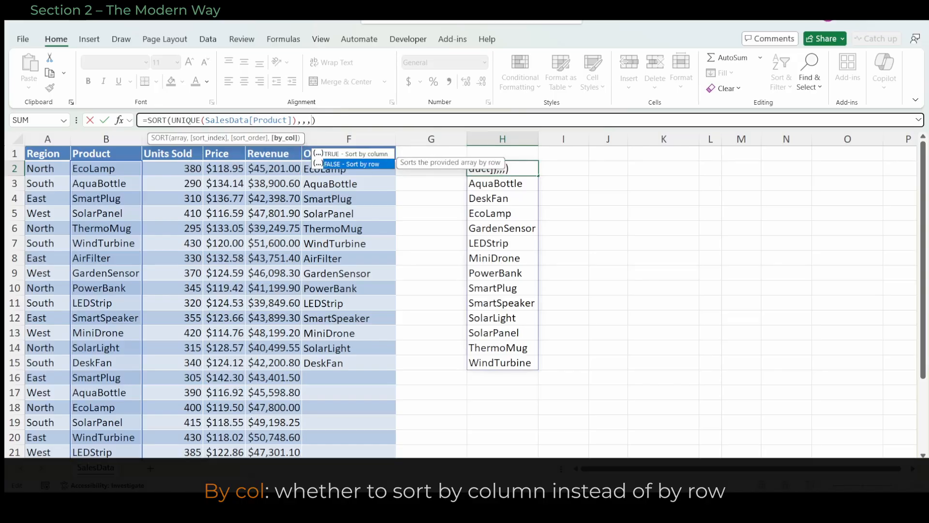
pyautogui.press('BackSpace')
pyautogui.press('BackSpace')
pyautogui.press('BackSpace')
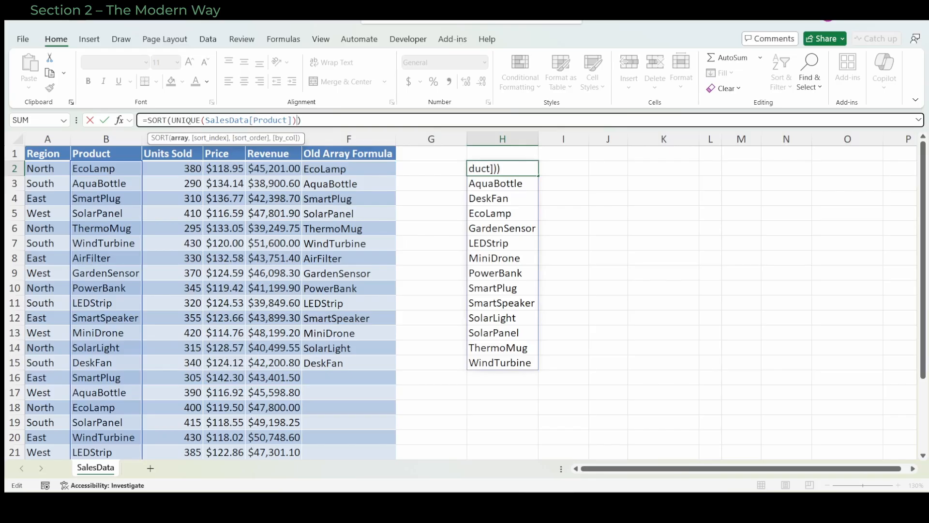
pyautogui.hotkey('ctrl', 'Return')
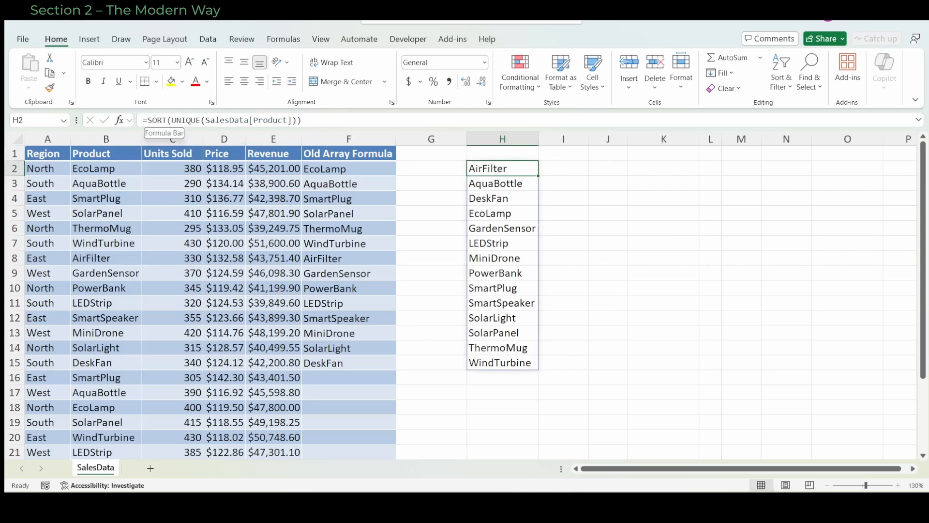
# Wrap the H2 formula in TAKE with 3 rows so it reads =TAKE(SORT(UNIQUE(SalesData[Product])),3)
pyautogui.click(147, 120)
pyautogui.write('TAKE(')
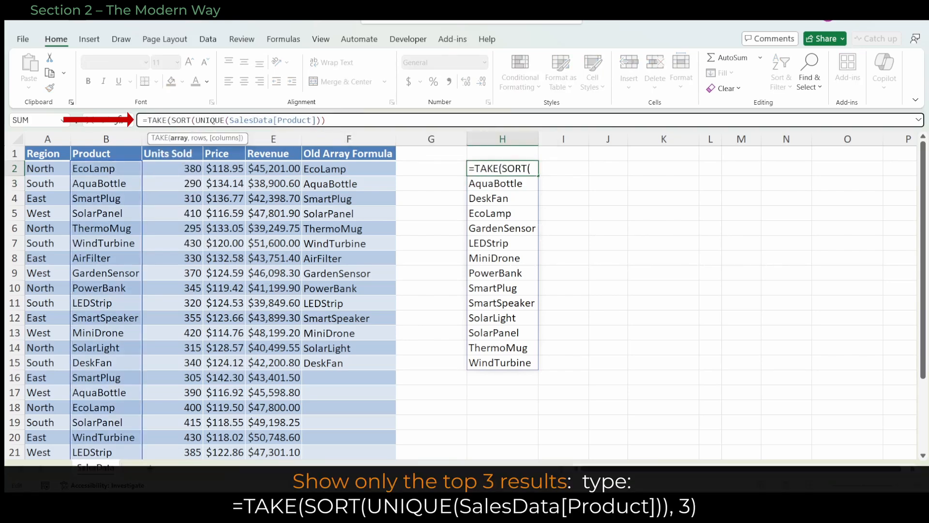
pyautogui.press('End')
pyautogui.write(',3')
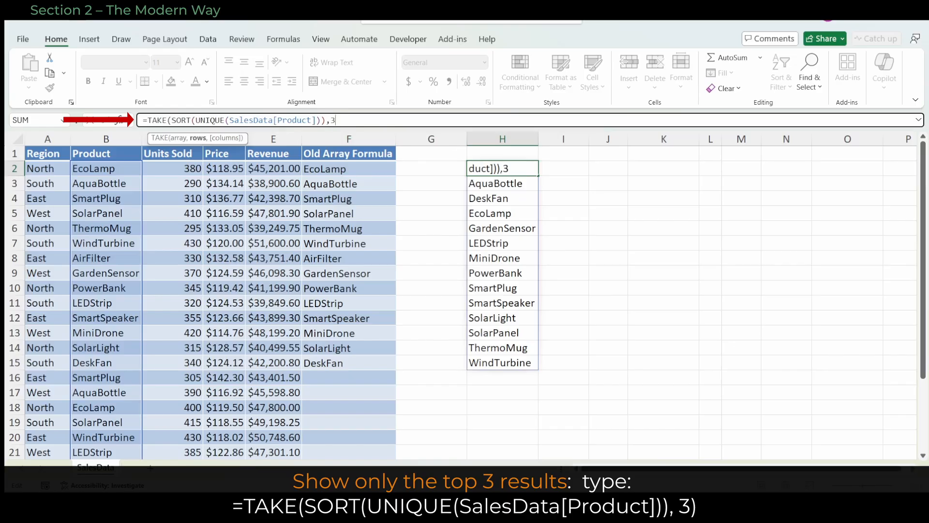
pyautogui.write('(')
pyautogui.press('BackSpace')
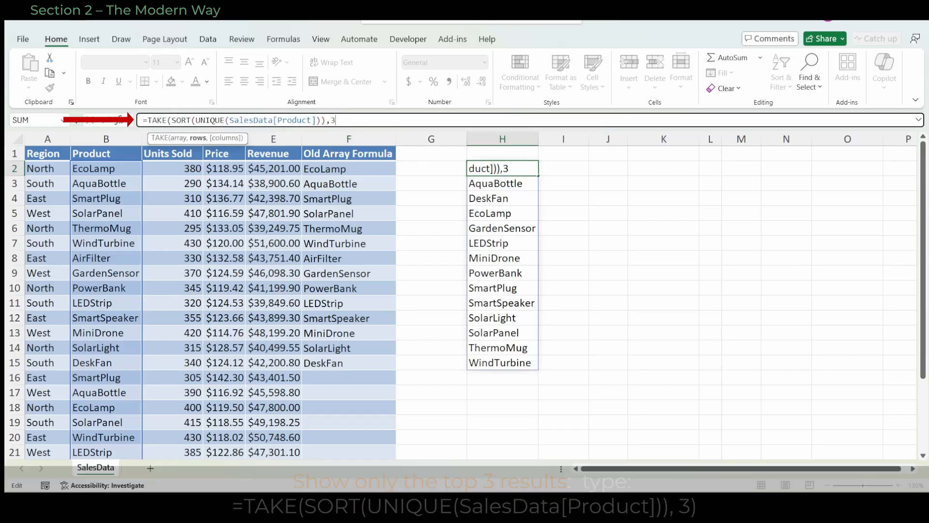
pyautogui.press('Return')
pyautogui.click(502, 168)
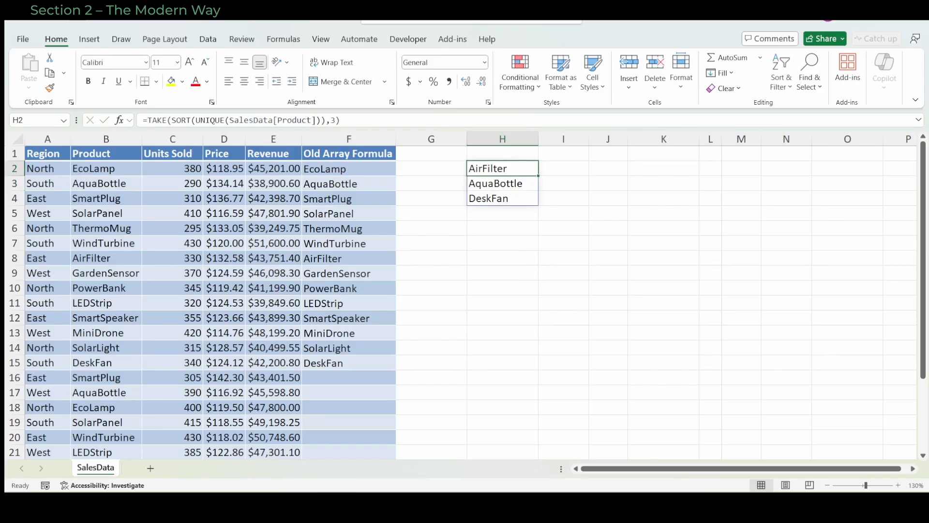
# Examine the array and rows arguments of the TAKE formula in H2, and set its rows argument to -3
pyautogui.click(326, 120)
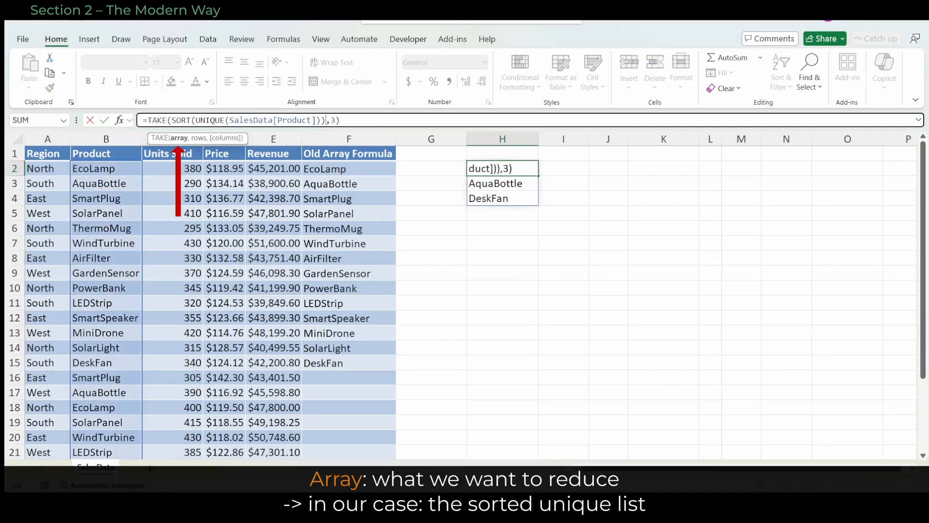
pyautogui.click(331, 120)
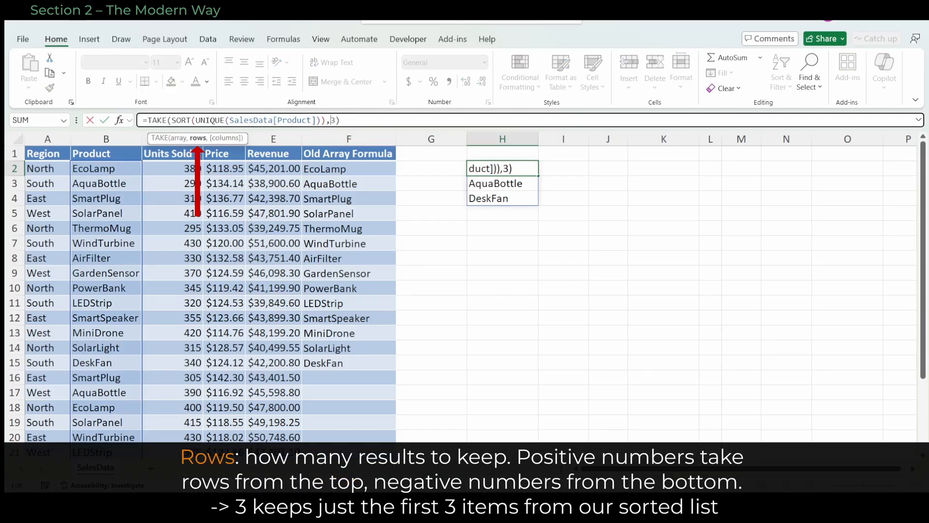
pyautogui.write('-')
pyautogui.hotkey('ctrl', 'Return')
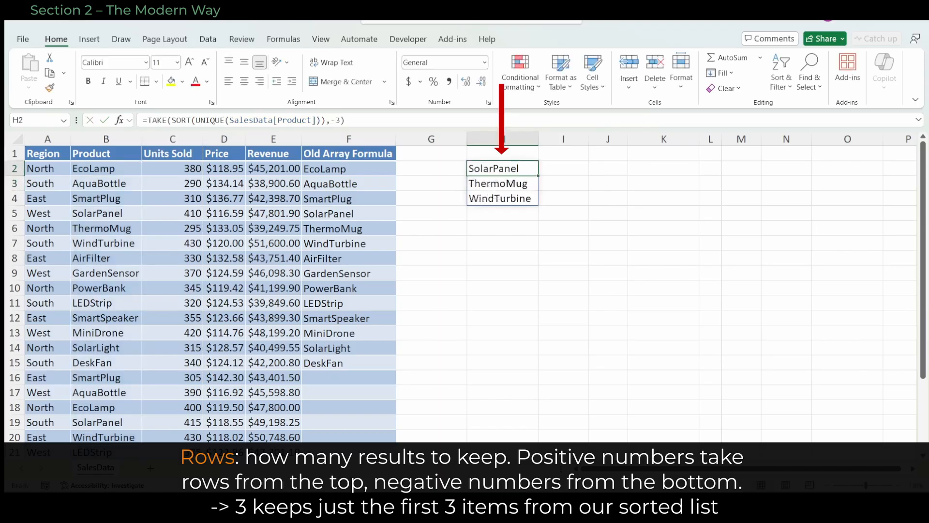
# Restore the rows argument of the TAKE formula in H2 to 3
pyautogui.press('F2')
pyautogui.press('Left')
pyautogui.press('Left')
pyautogui.press('BackSpace')
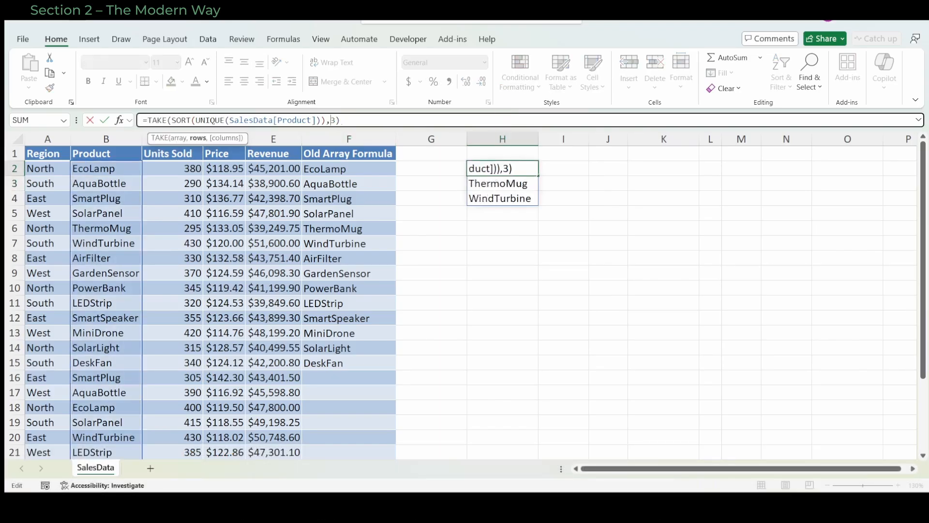
pyautogui.press('Return')
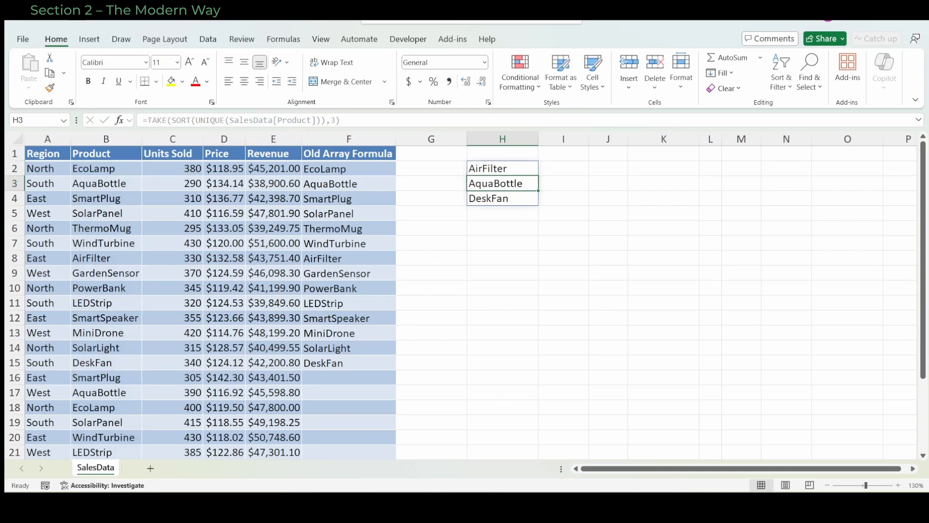
pyautogui.press('Up')
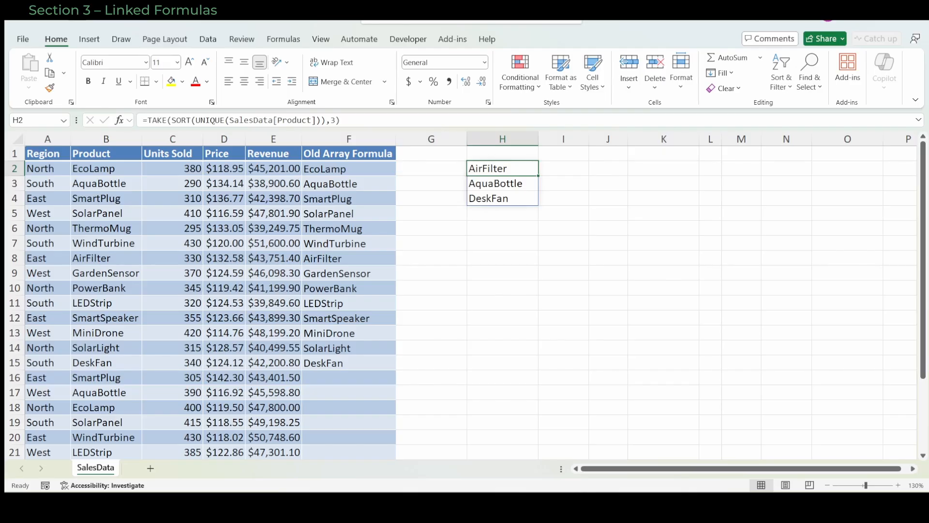
# Enter the spill-range reference =H2# in I2 and autofit the width of column I
pyautogui.click(563, 169)
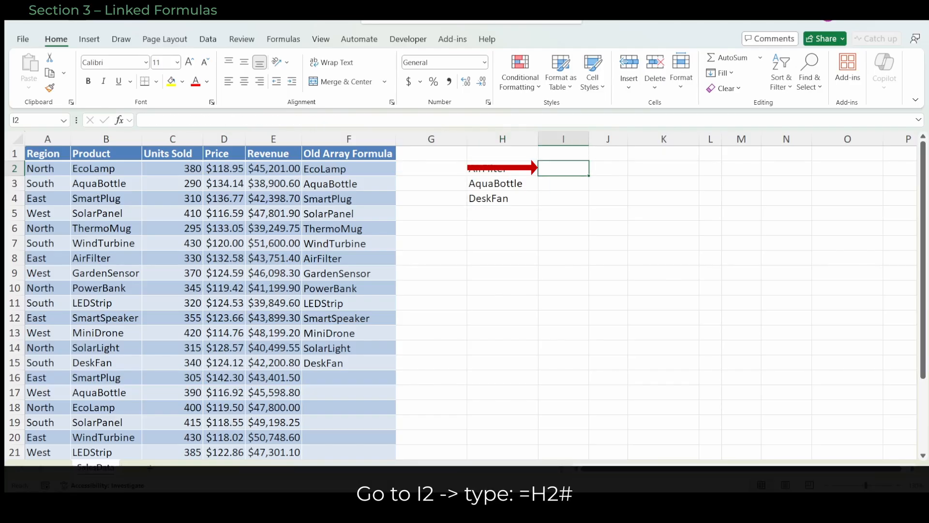
pyautogui.write('=')
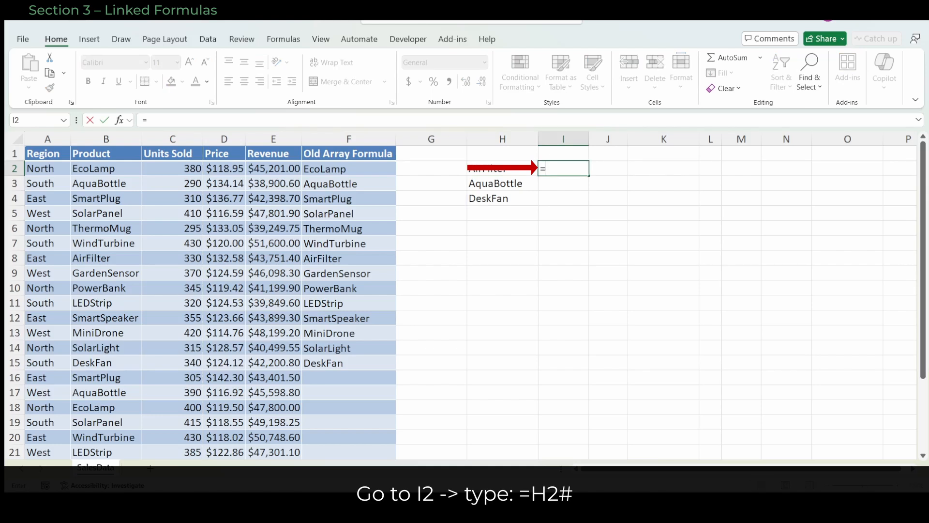
pyautogui.write('H2#')
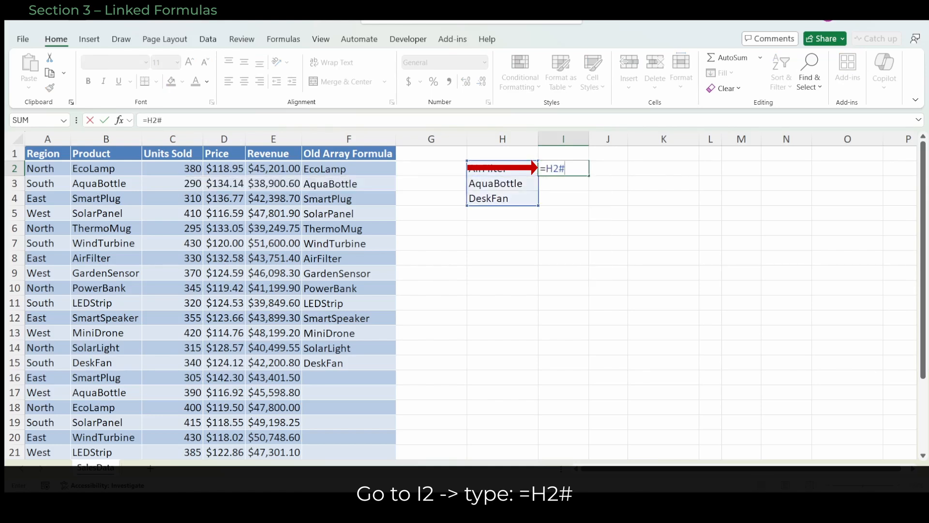
pyautogui.hotkey('ctrl', 'Return')
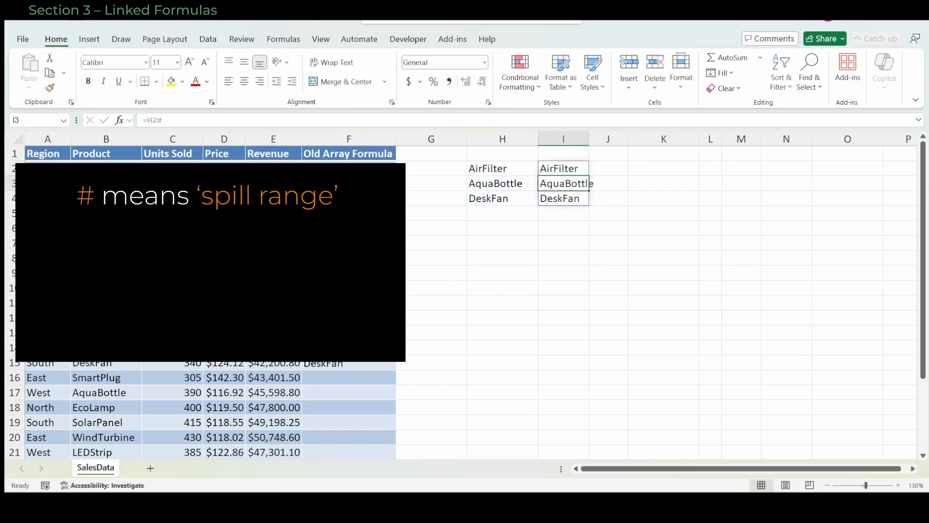
pyautogui.doubleClick(589, 139)
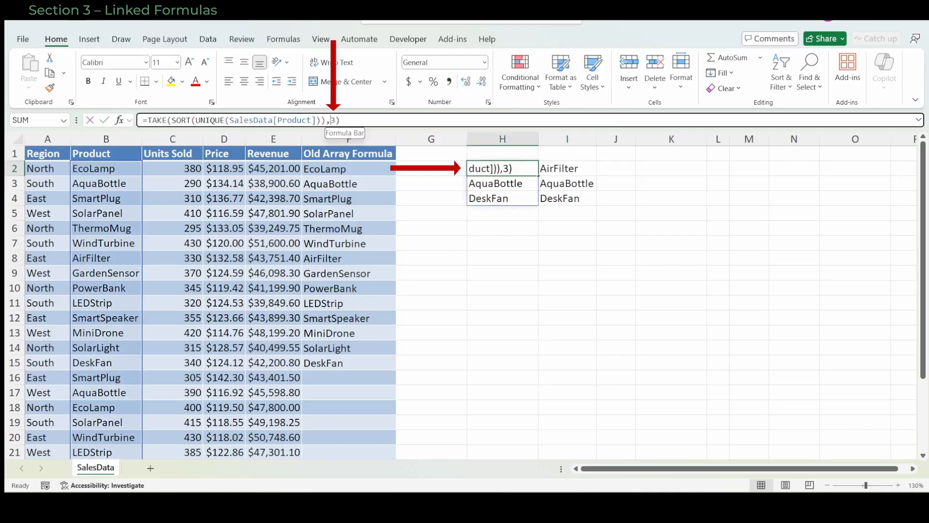
# Set the rows argument of TAKE in H2 first to 5 and finally to 8, and autofit column I
pyautogui.press('BackSpace')
pyautogui.write('5')
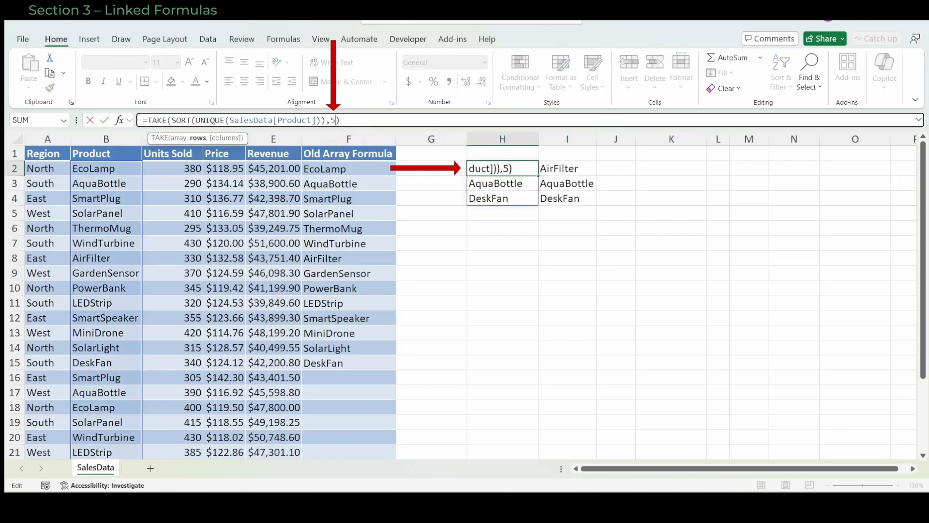
pyautogui.press('Return')
pyautogui.press('Up')
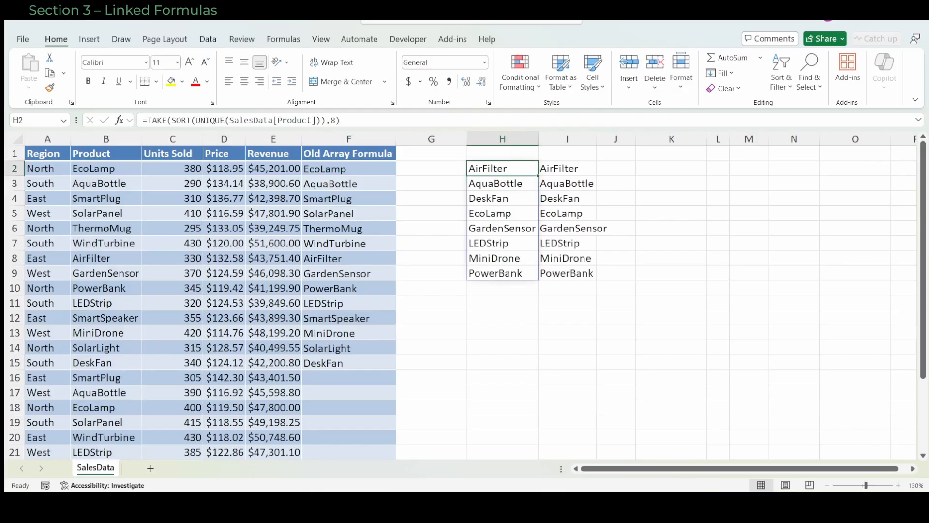
pyautogui.doubleClick(597, 139)
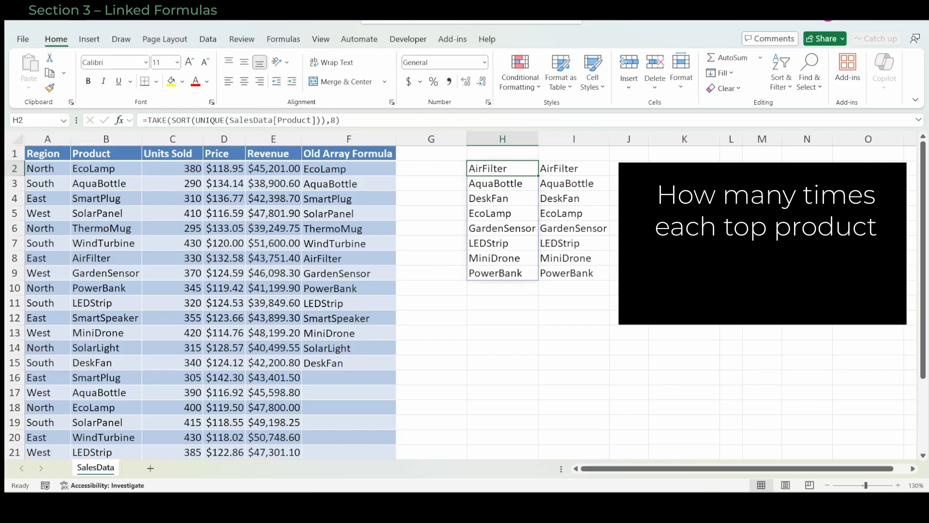
# Count the occurrences of each listed product by entering =COUNTIF(SalesData[Product],H2#) in J2
pyautogui.click(629, 168)
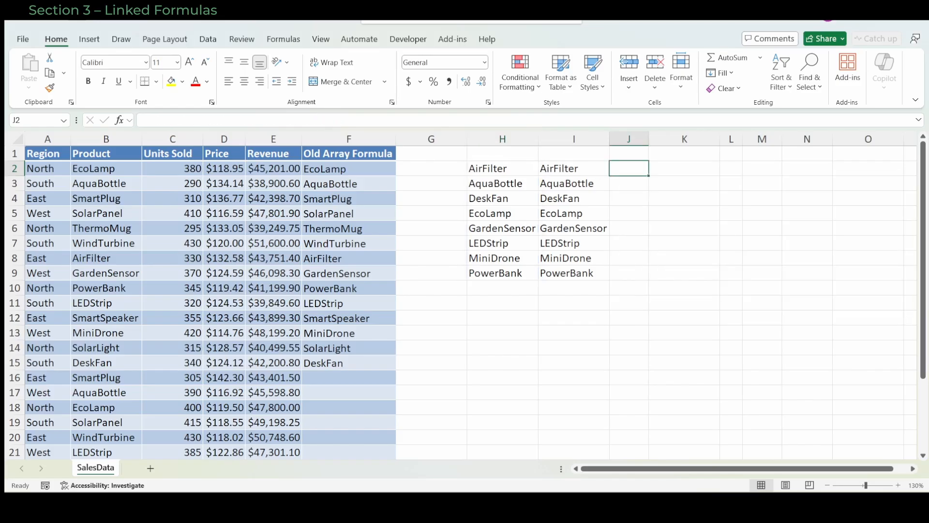
pyautogui.write('=')
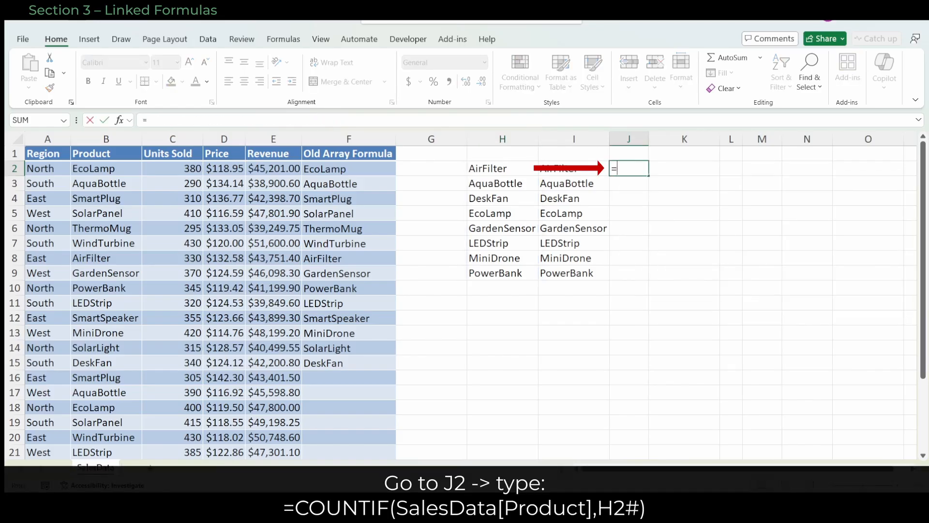
pyautogui.write('COUNTIF(')
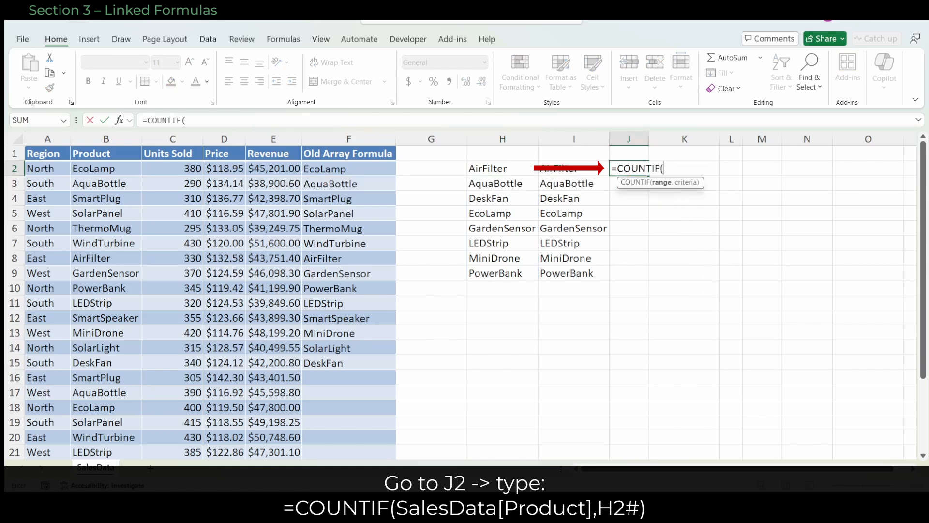
pyautogui.click(106, 148)
pyautogui.write(',')
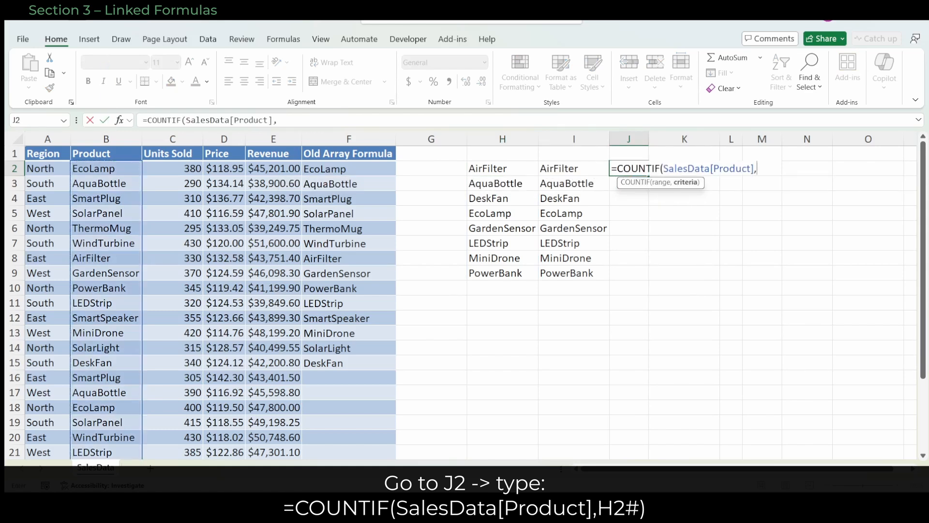
pyautogui.write('H2#)')
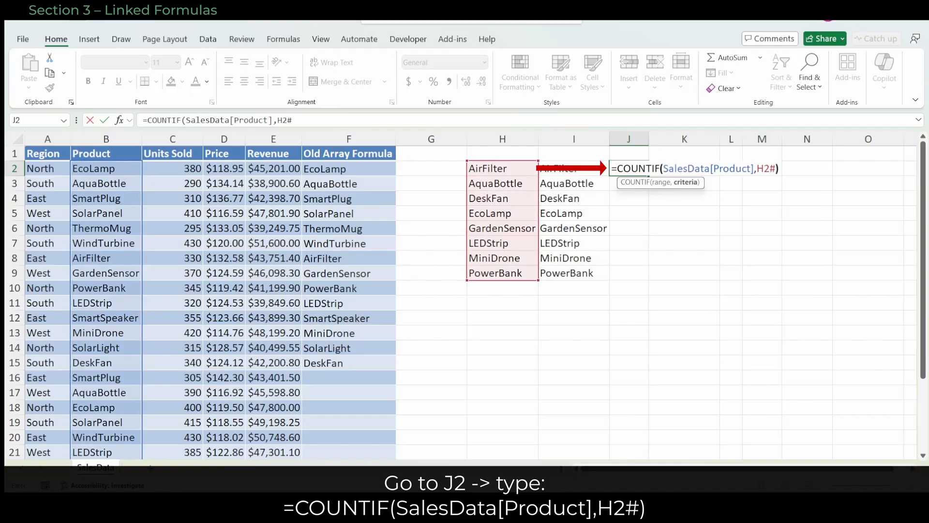
pyautogui.press('Return')
pyautogui.click(628, 169)
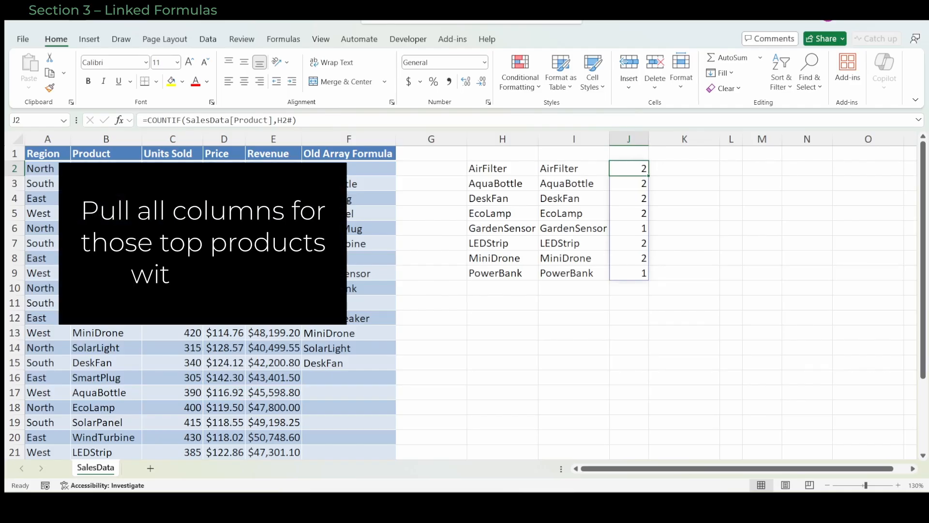
# Enter =FILTER(SalesData,COUNTIF(H2#,SalesData[Product])) in K2 to pull all columns for the listed products, and autofit column P
pyautogui.click(684, 169)
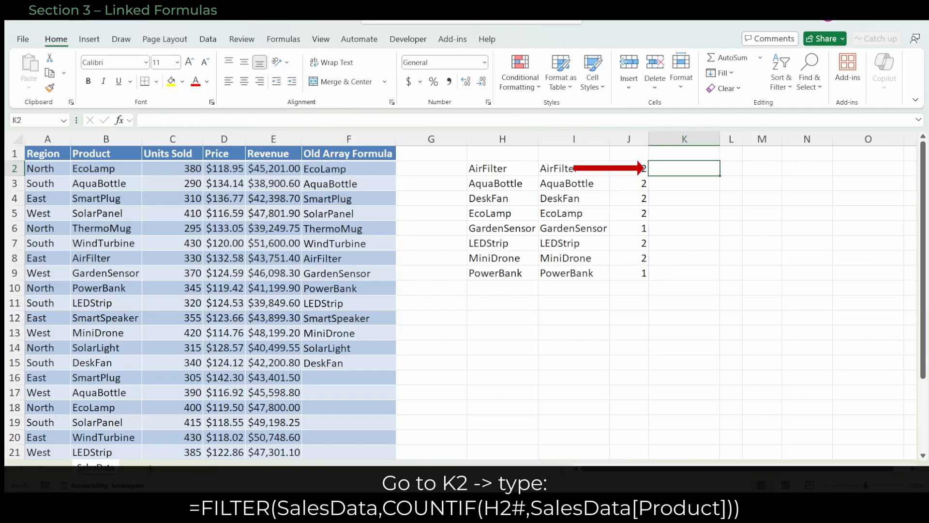
pyautogui.write('=FI')
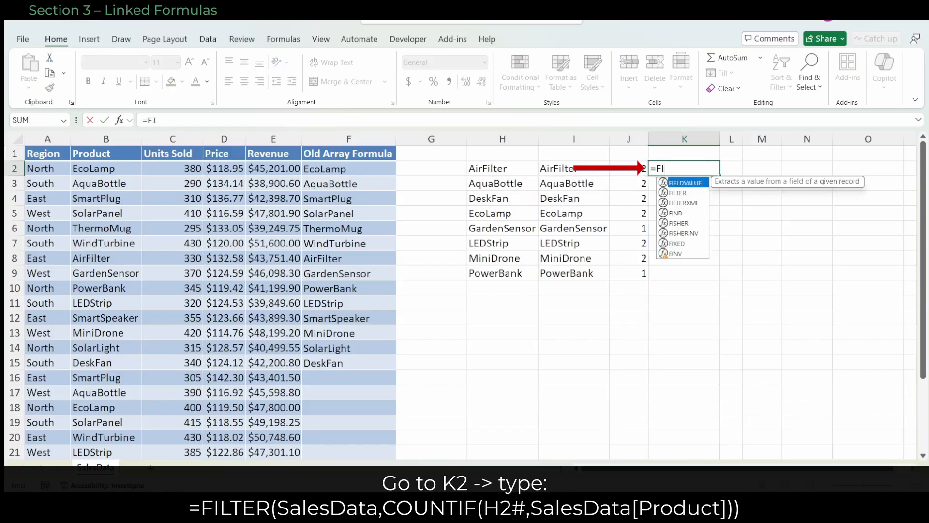
pyautogui.write('LTER(')
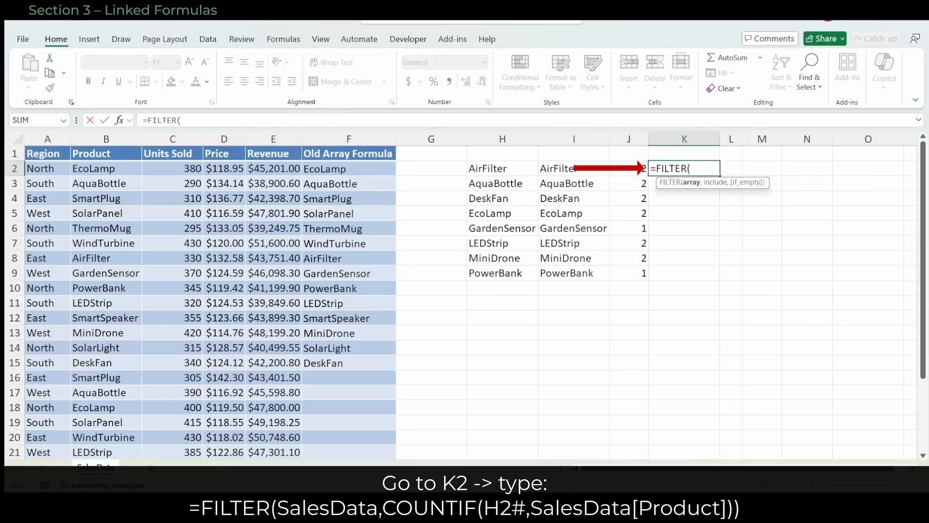
pyautogui.write('SalesData')
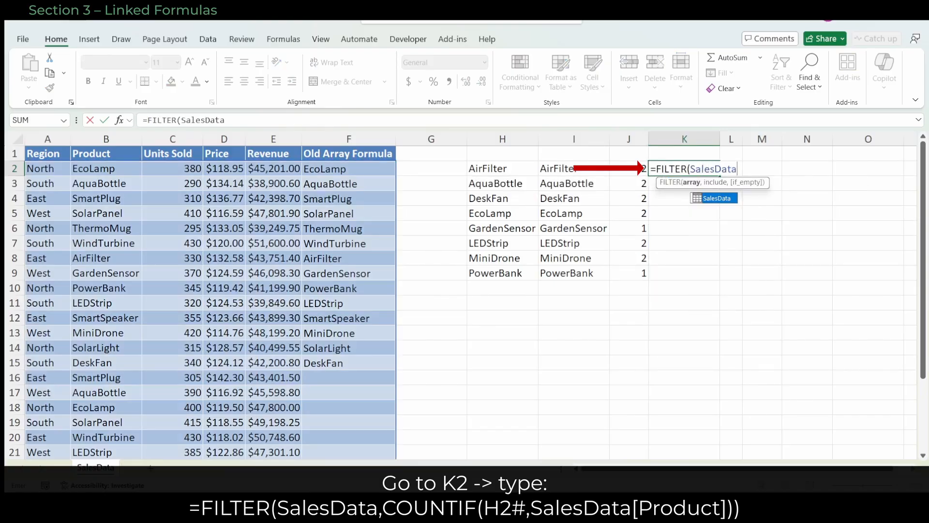
pyautogui.write(',COUNTIF(')
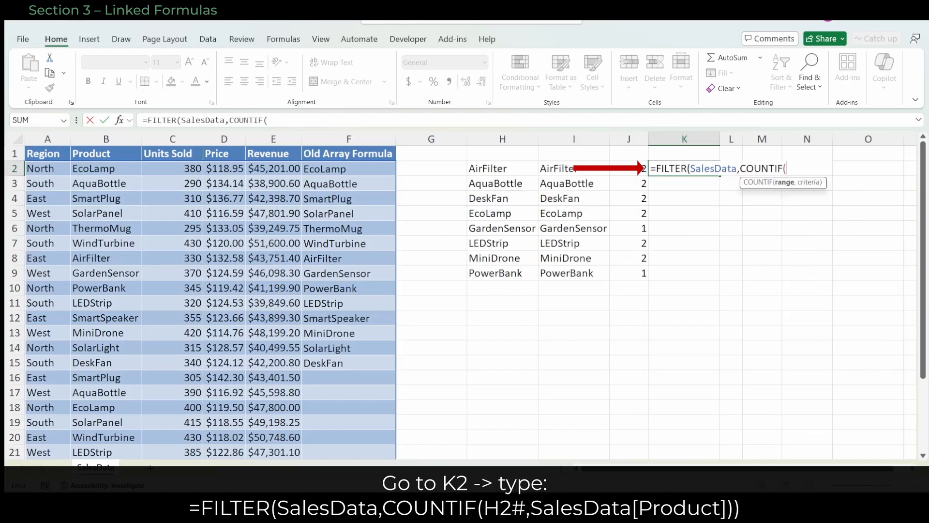
pyautogui.write('H2#')
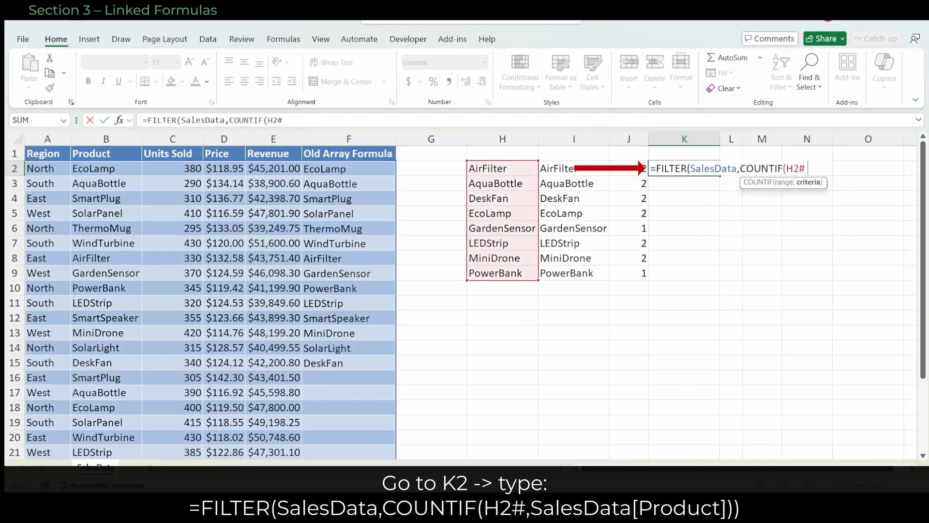
pyautogui.write(',')
pyautogui.click(106, 148)
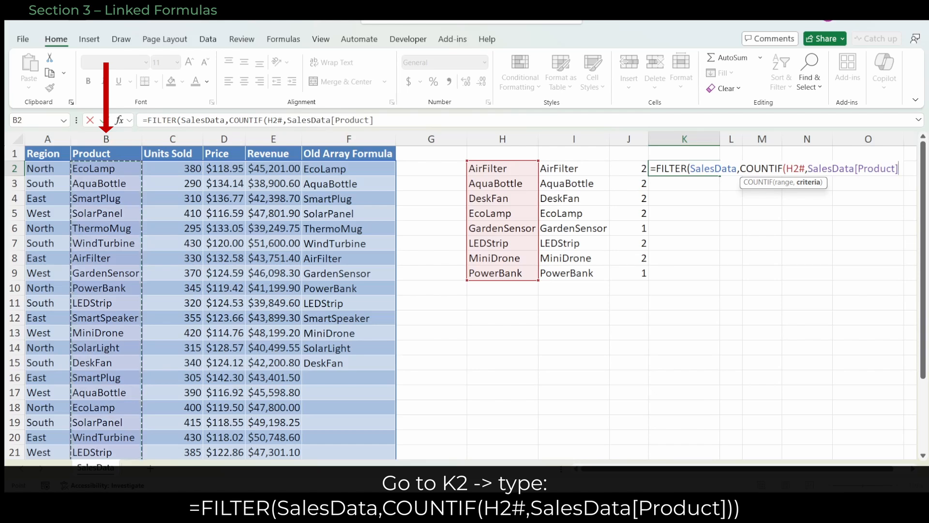
pyautogui.write('))')
pyautogui.hotkey('ctrl', 'Return')
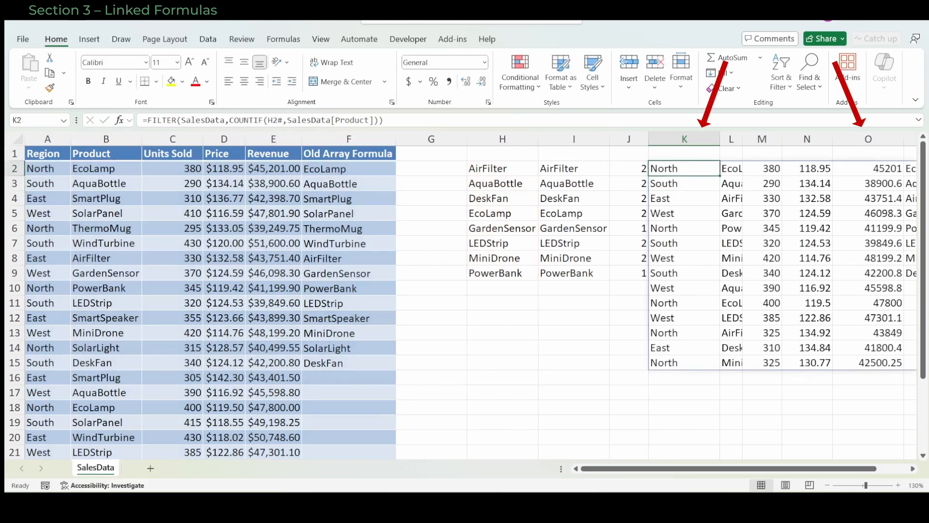
pyautogui.hscroll(2, 460, 290)
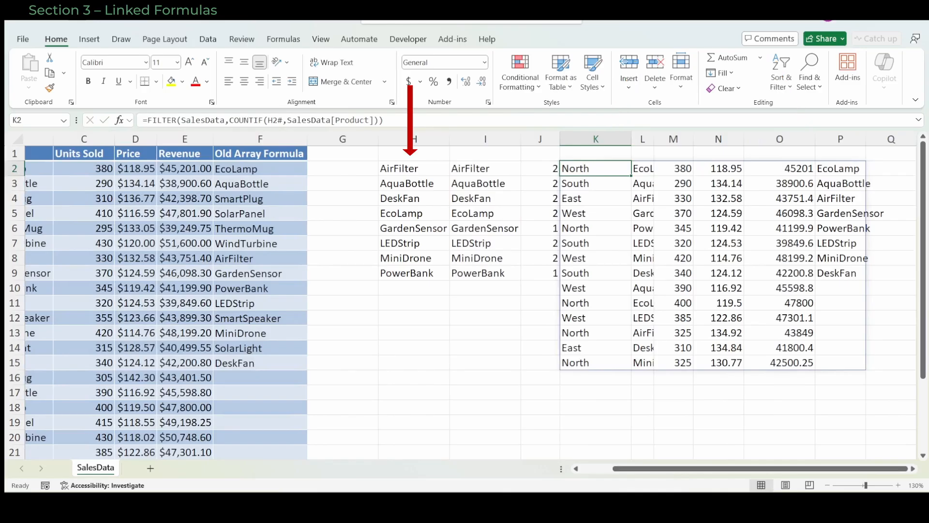
pyautogui.doubleClick(866, 139)
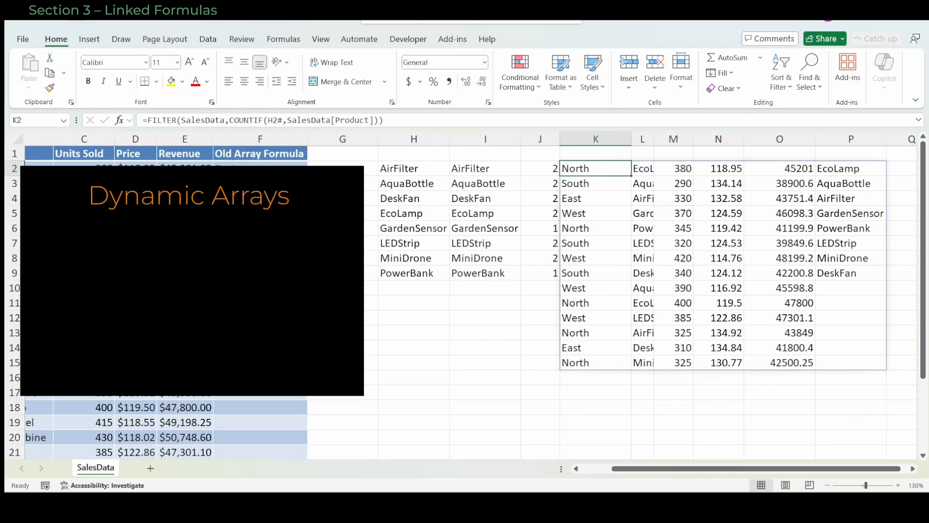